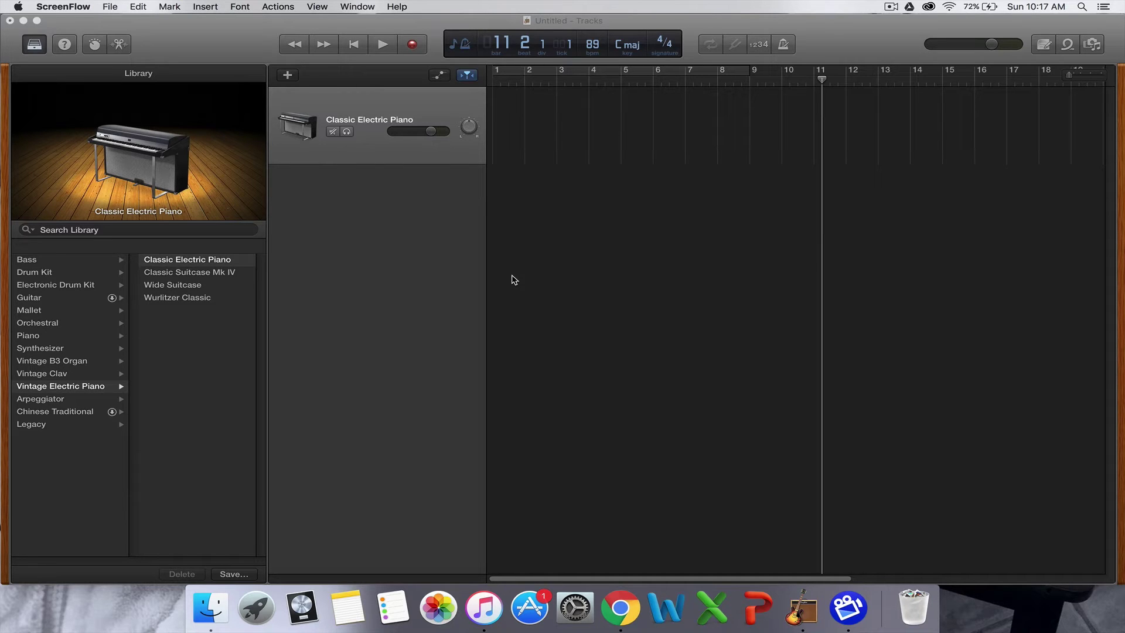
Create a SoCal Drummer track below the Classic Electric Piano and return the playhead to bar 1
{"action": "left_click", "coordinate": [289, 76]}
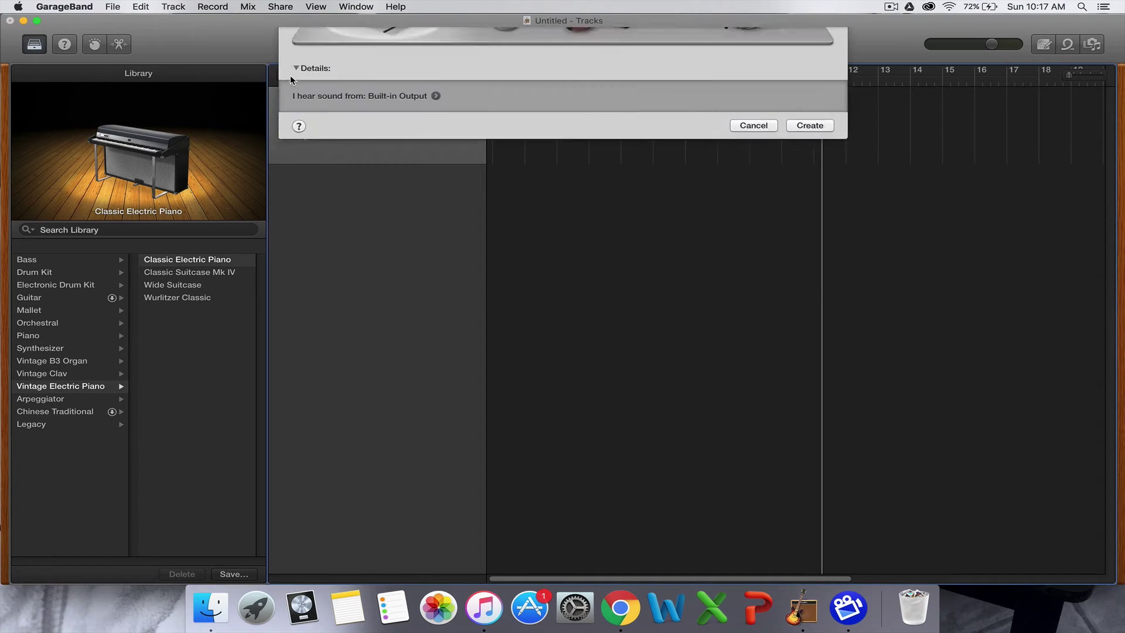
{"action": "left_click", "coordinate": [775, 151]}
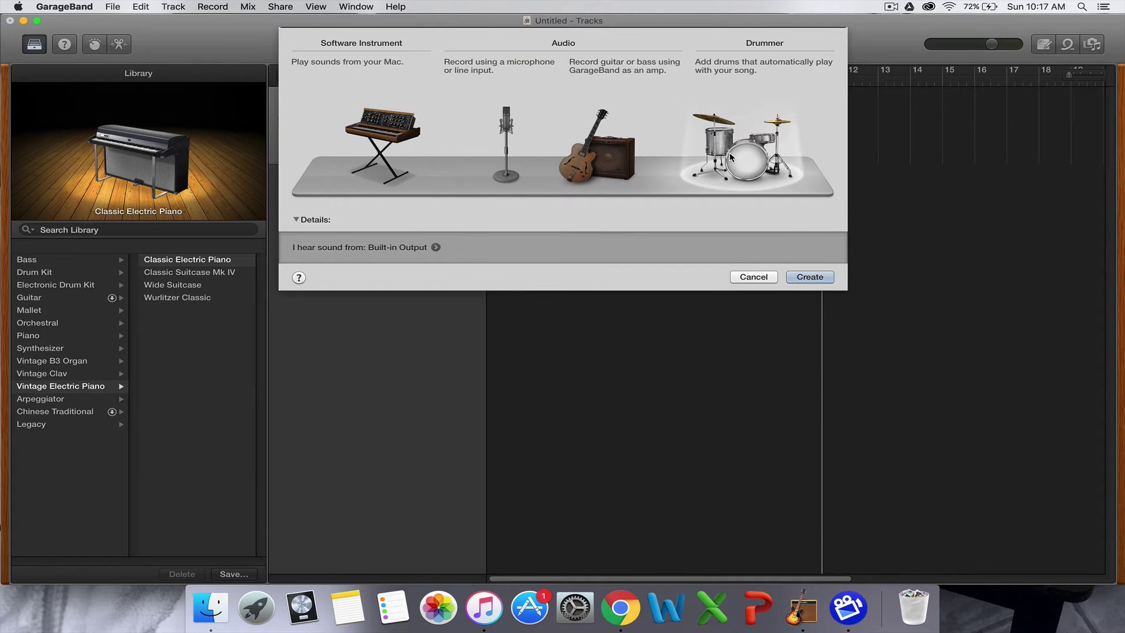
{"action": "left_click", "coordinate": [806, 277]}
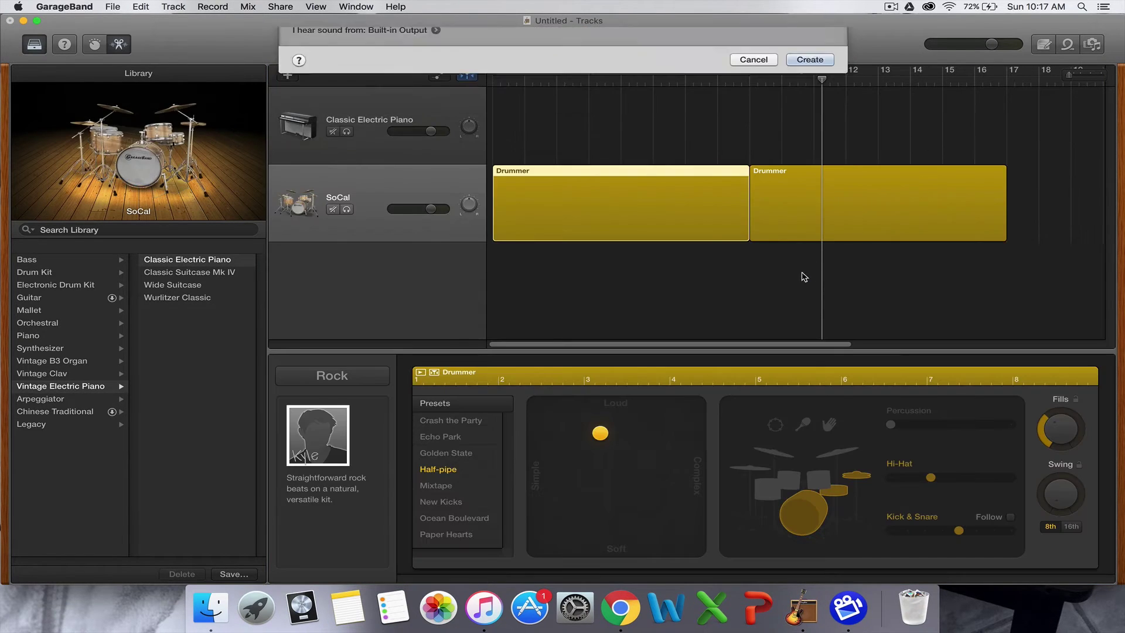
{"action": "right_click", "coordinate": [373, 186]}
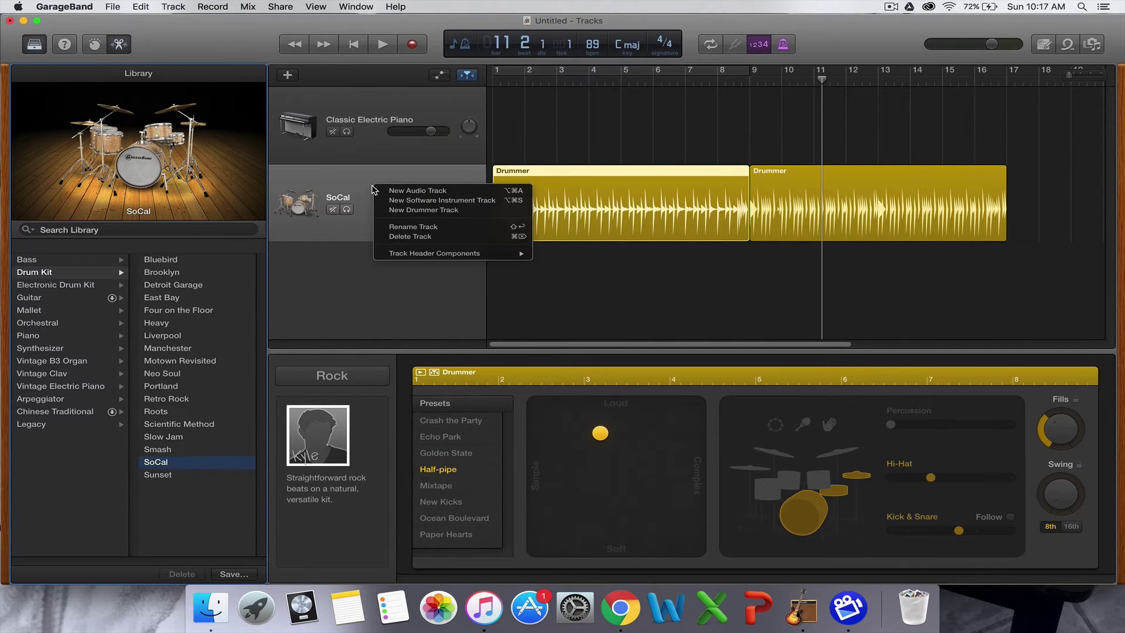
{"action": "left_click", "coordinate": [326, 292]}
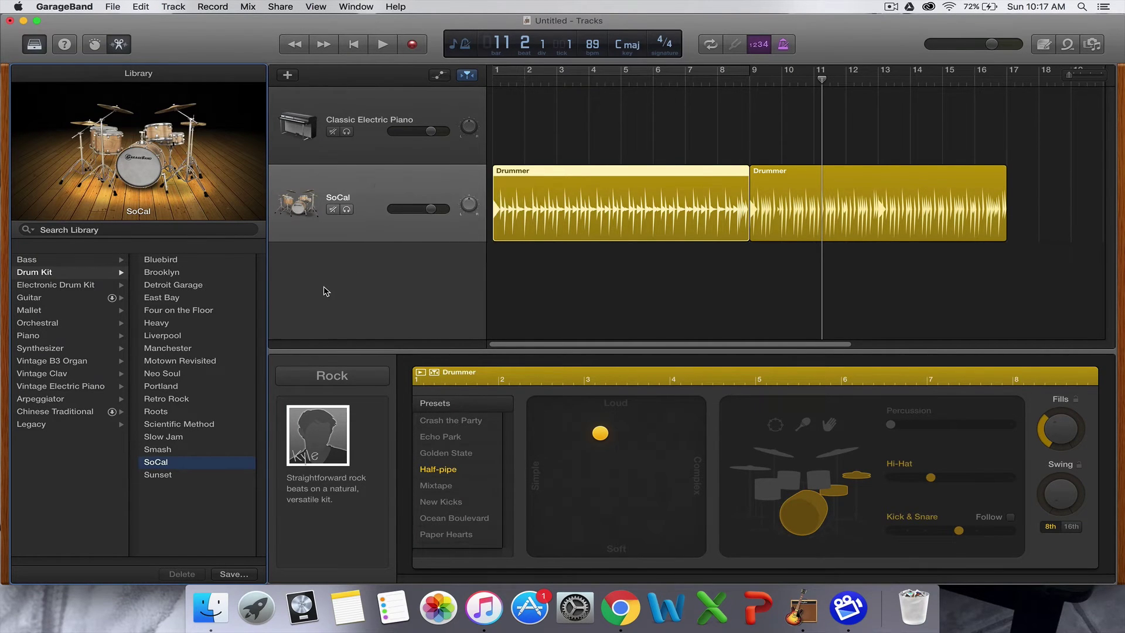
{"action": "left_click", "coordinate": [508, 83]}
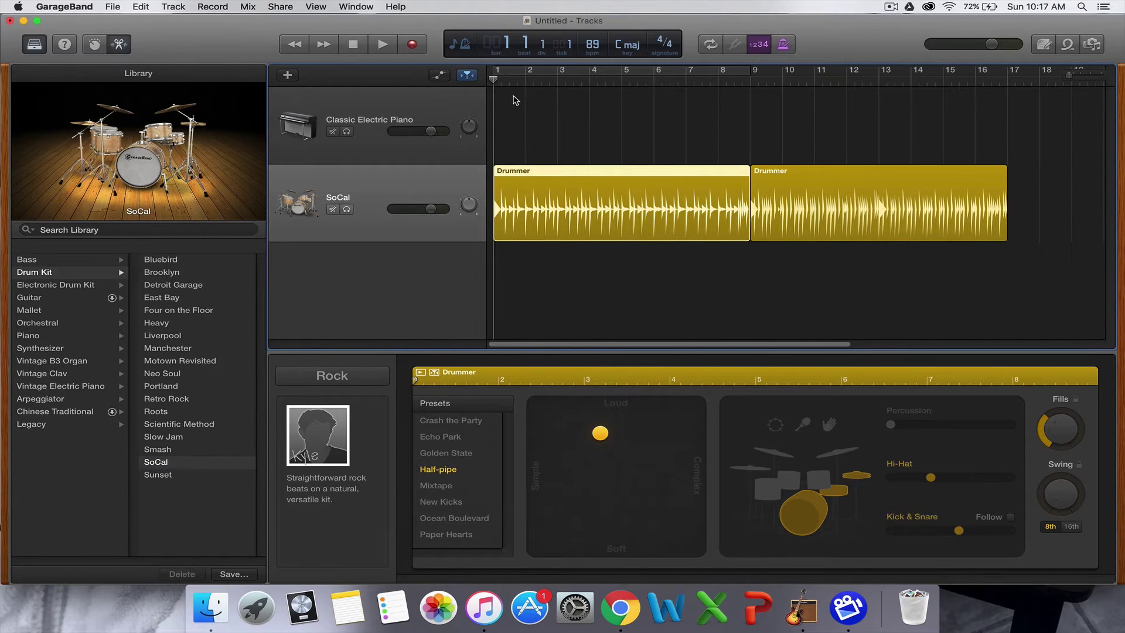
{"action": "left_click_drag", "start_coordinate": [492, 78], "coordinate": [541, 128]}
{"action": "left_click", "coordinate": [852, 169]}
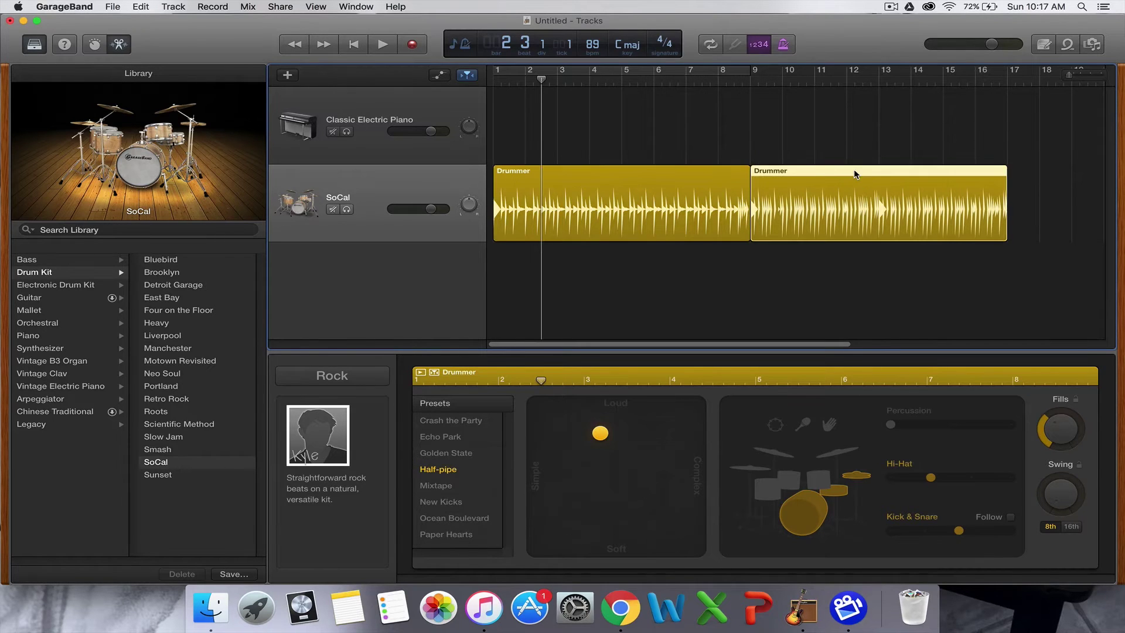
{"action": "left_click", "coordinate": [683, 180]}
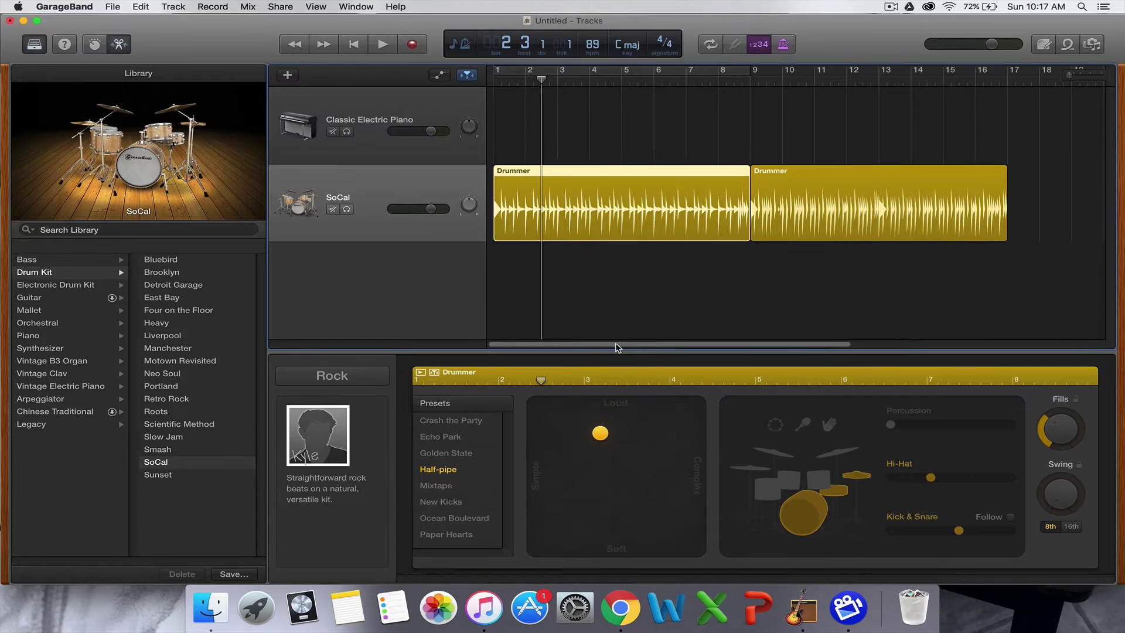
{"action": "left_click_drag", "start_coordinate": [615, 346], "coordinate": [818, 348]}
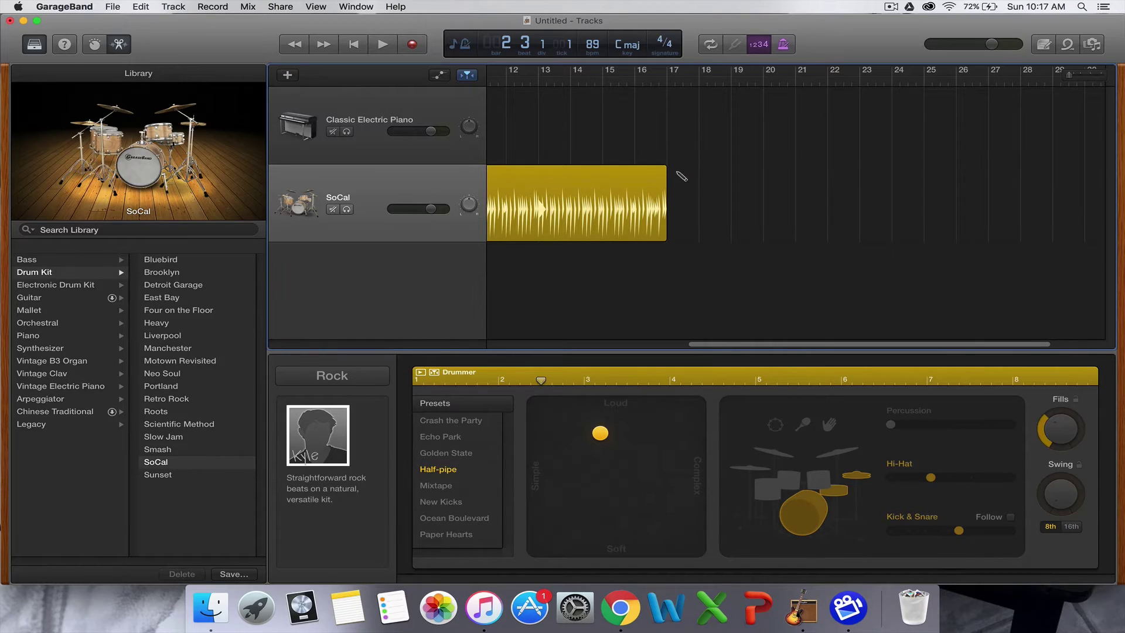
{"action": "left_click", "coordinate": [681, 177]}
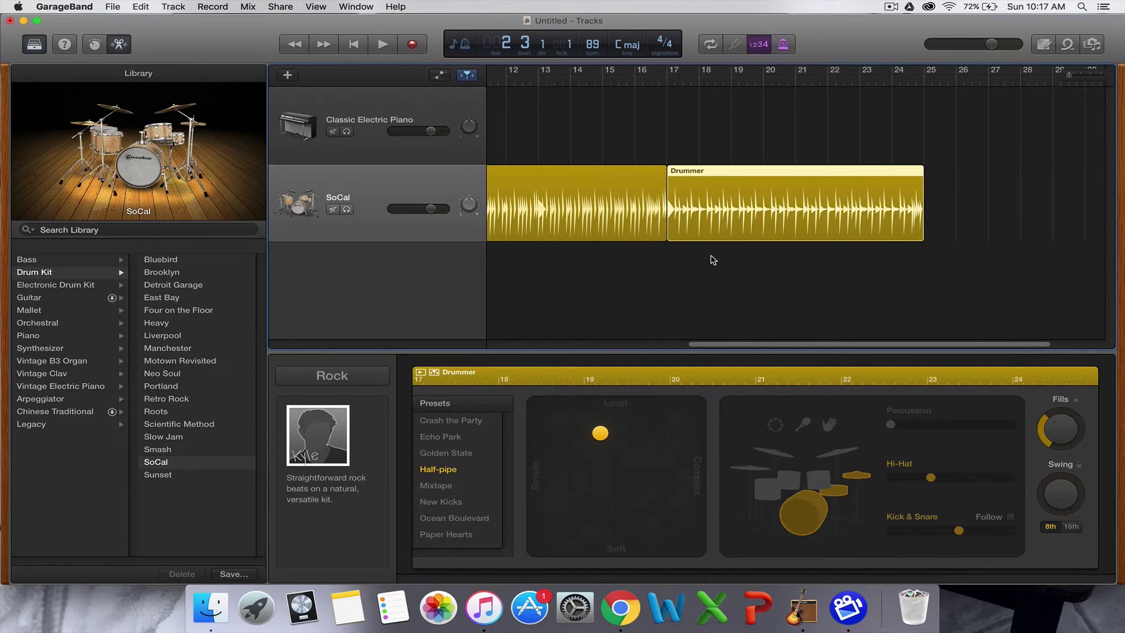
{"action": "left_click", "coordinate": [738, 82]}
{"action": "key", "text": "space"}
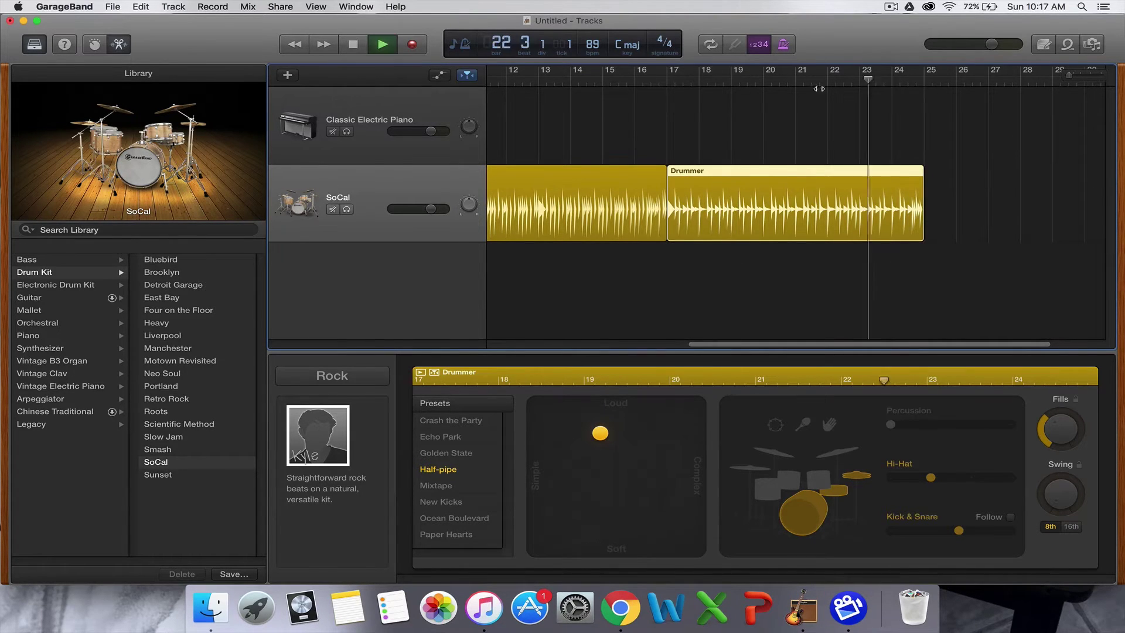
{"action": "left_click", "coordinate": [659, 82]}
{"action": "key", "text": "space"}
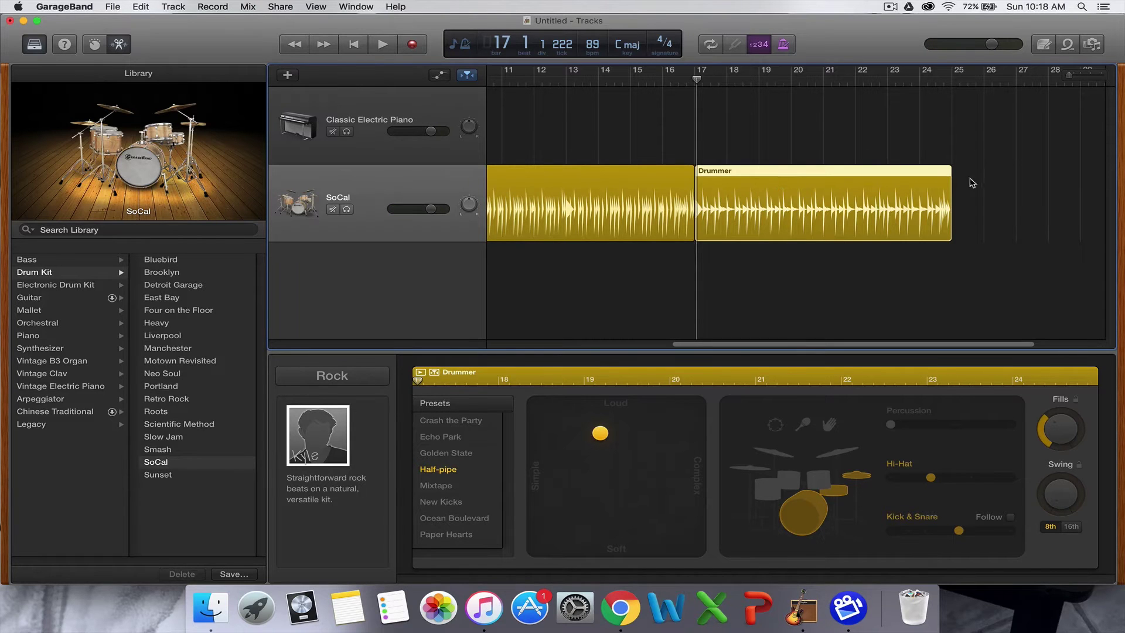
{"action": "left_click", "coordinate": [969, 179]}
{"action": "left_click", "coordinate": [895, 185]}
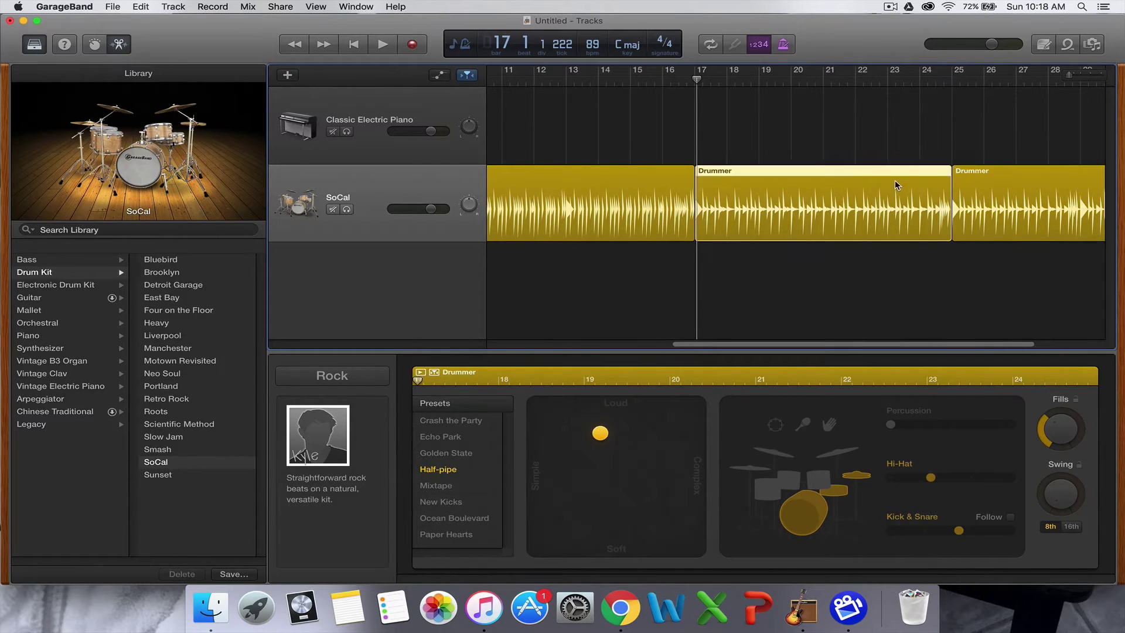
{"action": "key", "text": "Delete"}
{"action": "left_click", "coordinate": [994, 176]}
{"action": "key", "text": "Delete"}
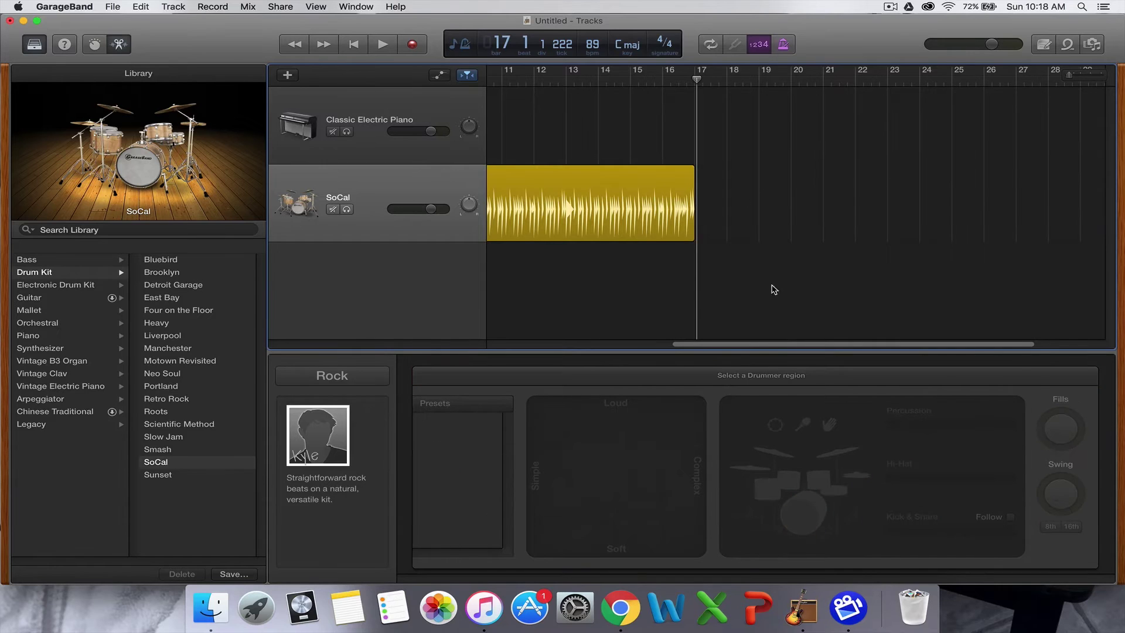
{"action": "left_click_drag", "start_coordinate": [757, 345], "coordinate": [426, 346]}
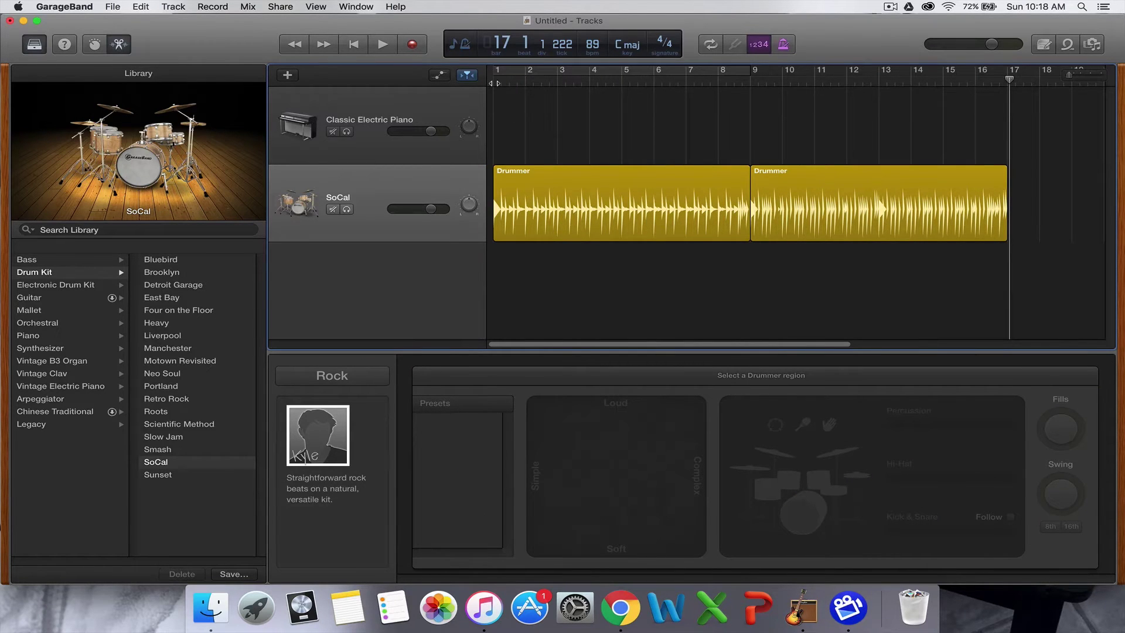
Give the first Drummer region the East Bay kit and lower the track volume to about -4.7 dB
{"action": "left_click", "coordinate": [495, 83]}
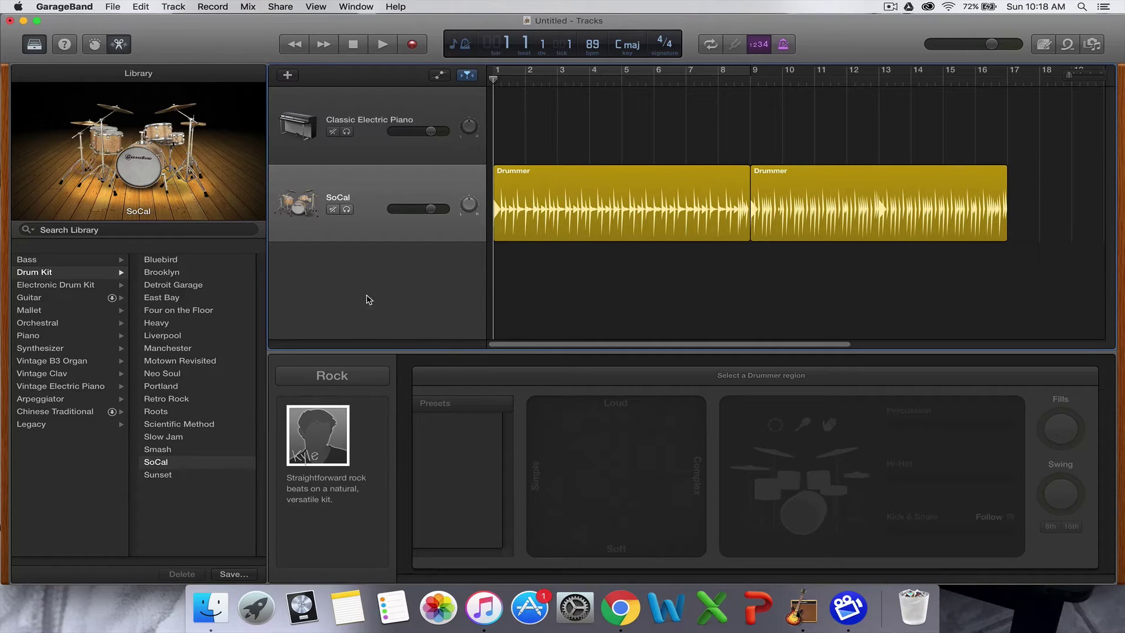
{"action": "left_click", "coordinate": [694, 178]}
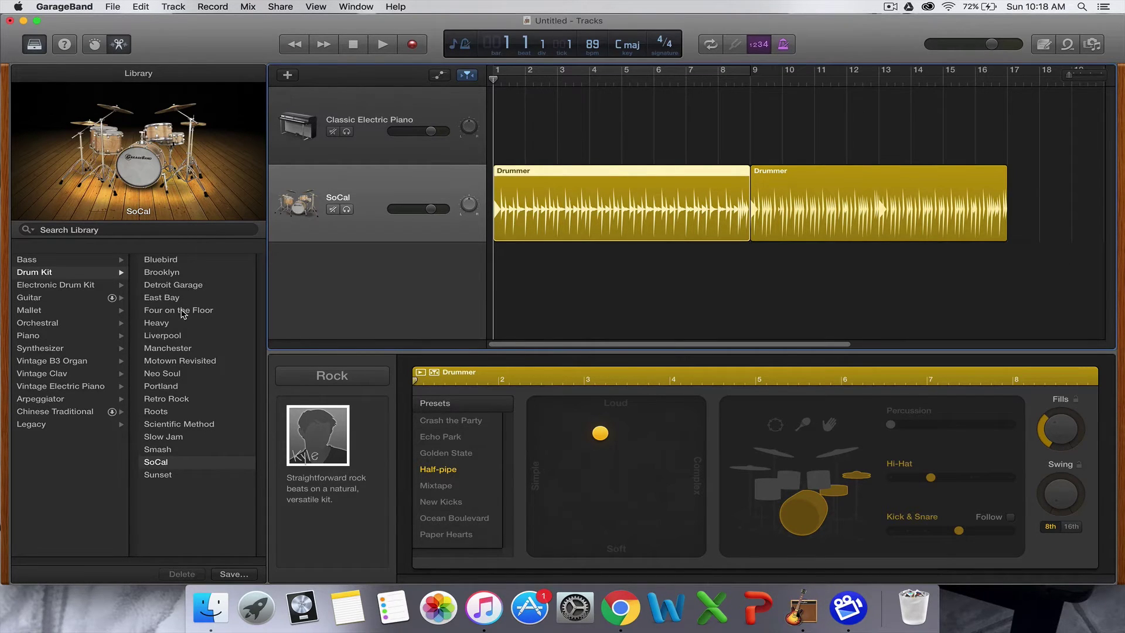
{"action": "left_click", "coordinate": [178, 299]}
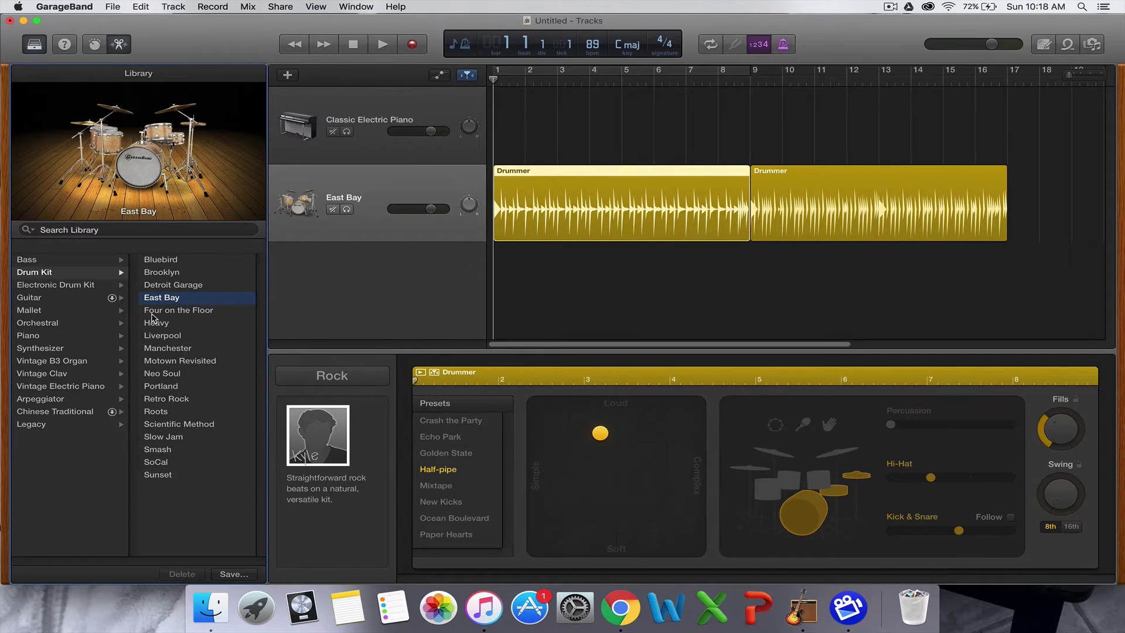
{"action": "key", "text": "space"}
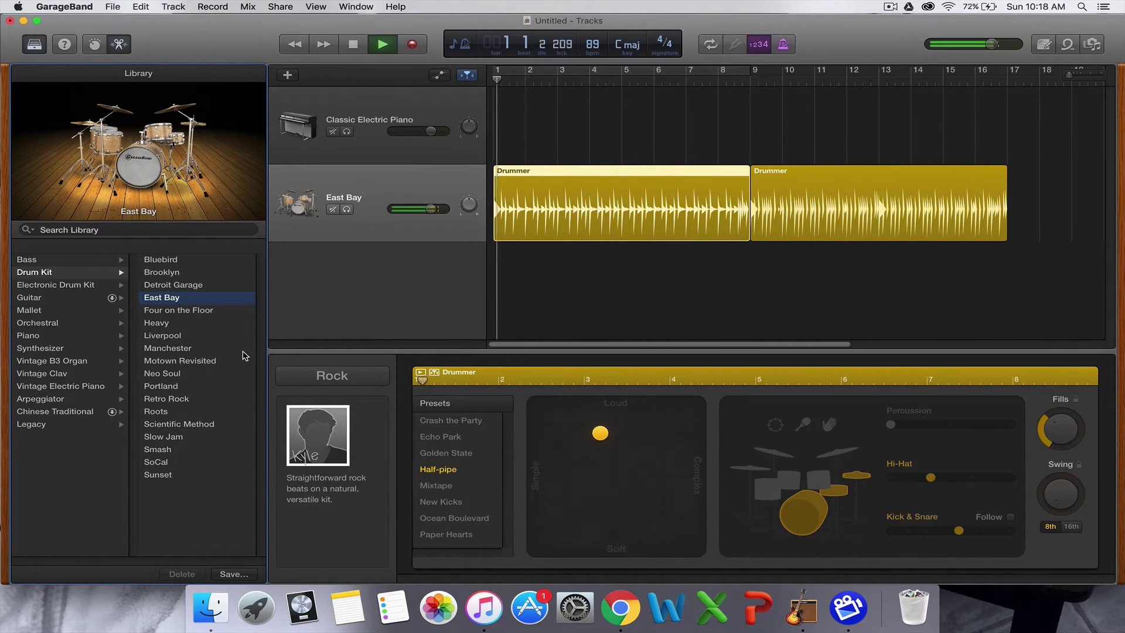
{"action": "left_click_drag", "start_coordinate": [431, 209], "coordinate": [412, 209]}
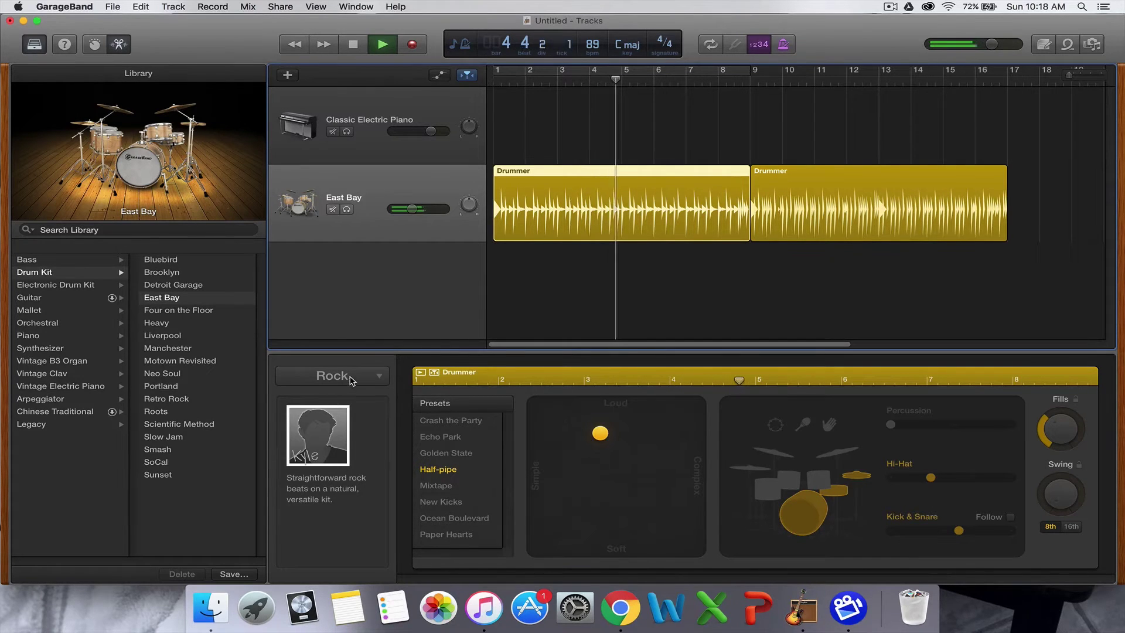
{"action": "key", "text": "space"}
{"action": "left_click", "coordinate": [373, 377]}
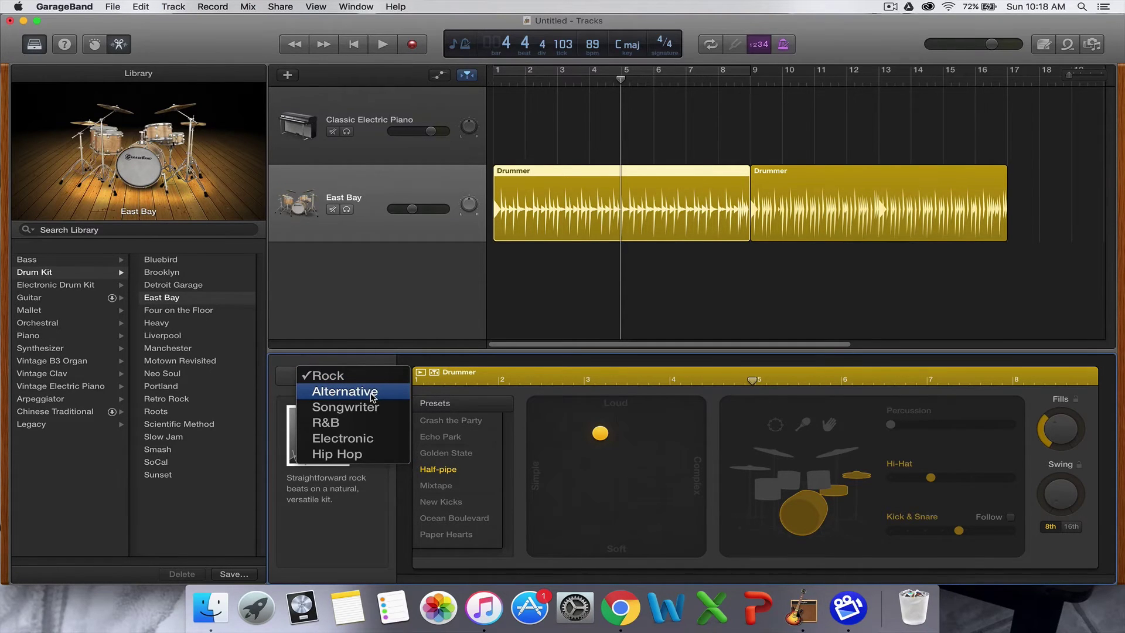
{"action": "left_click", "coordinate": [351, 455]}
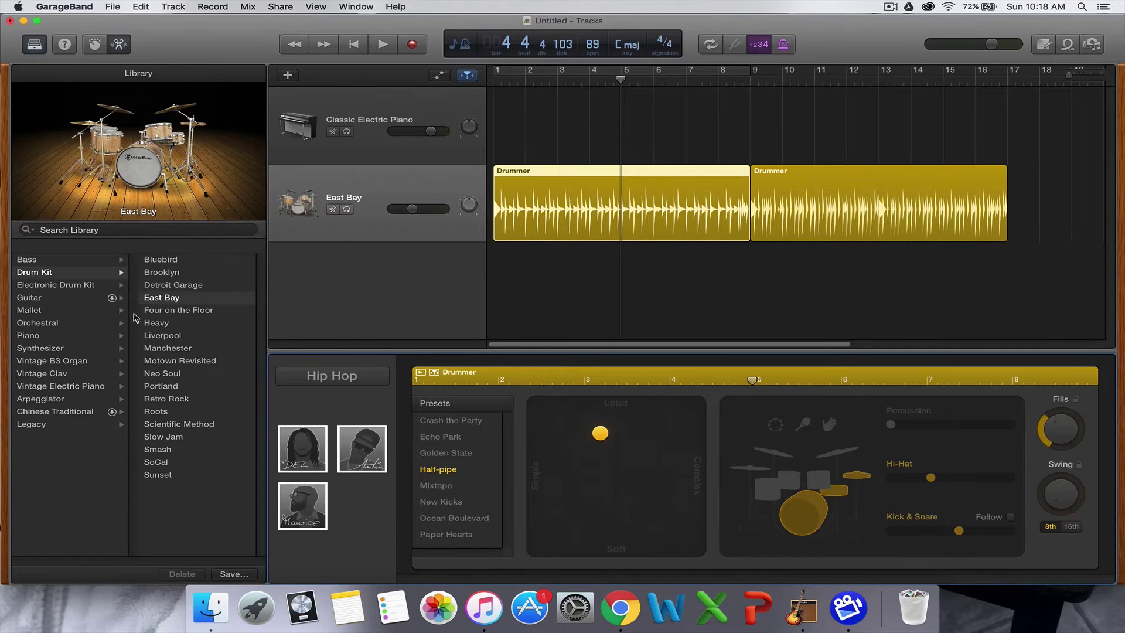
{"action": "left_click", "coordinate": [376, 382]}
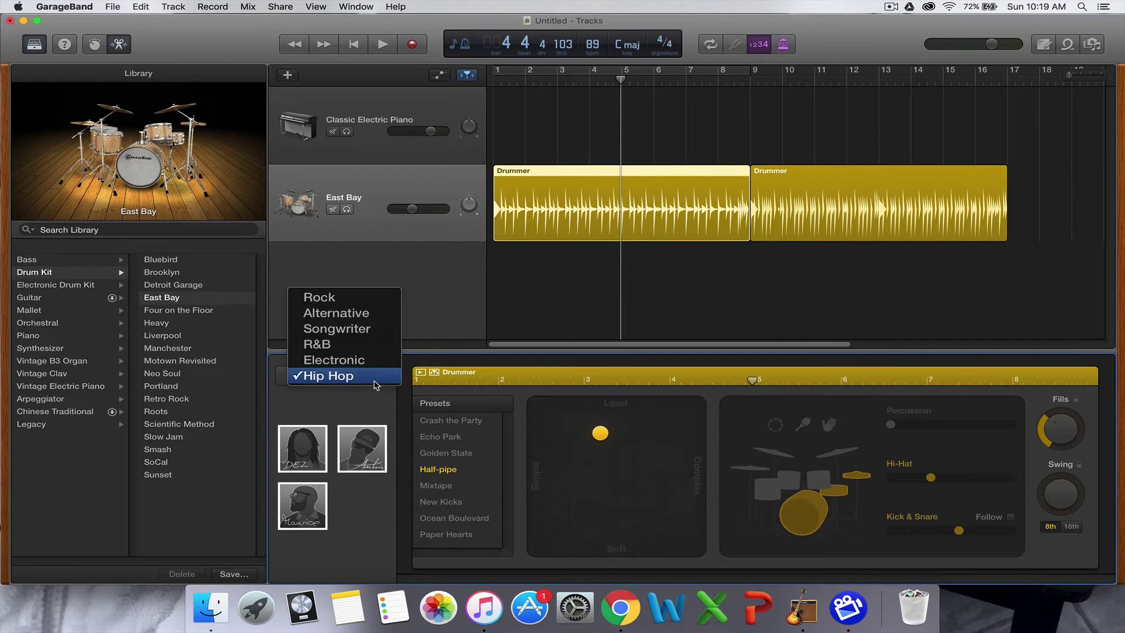
{"action": "left_click", "coordinate": [337, 345]}
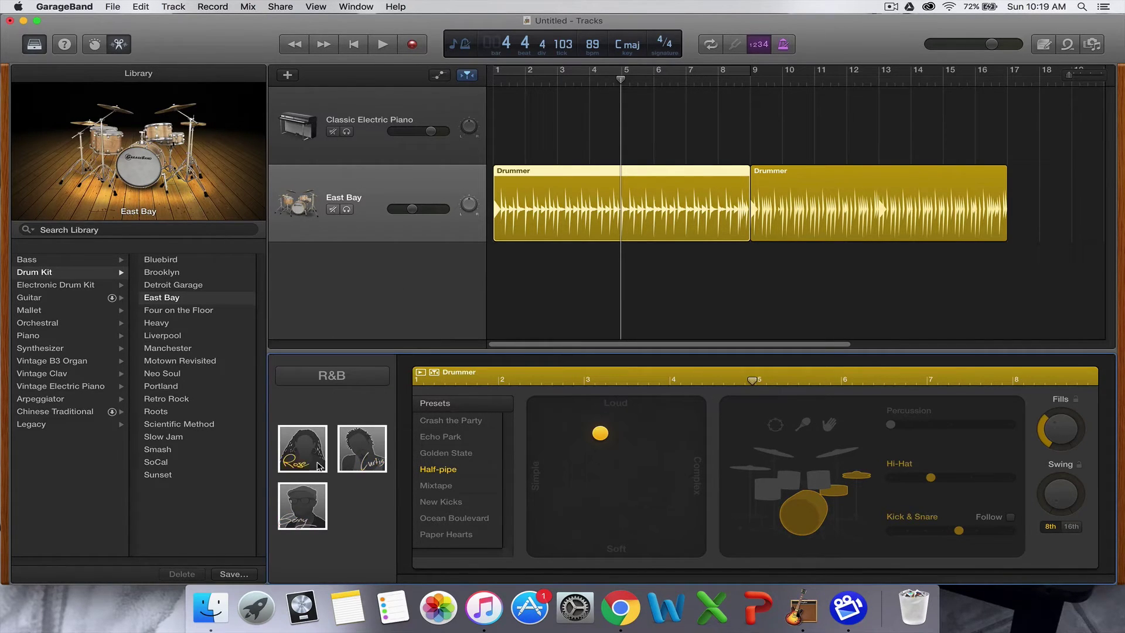
{"action": "left_click", "coordinate": [369, 379]}
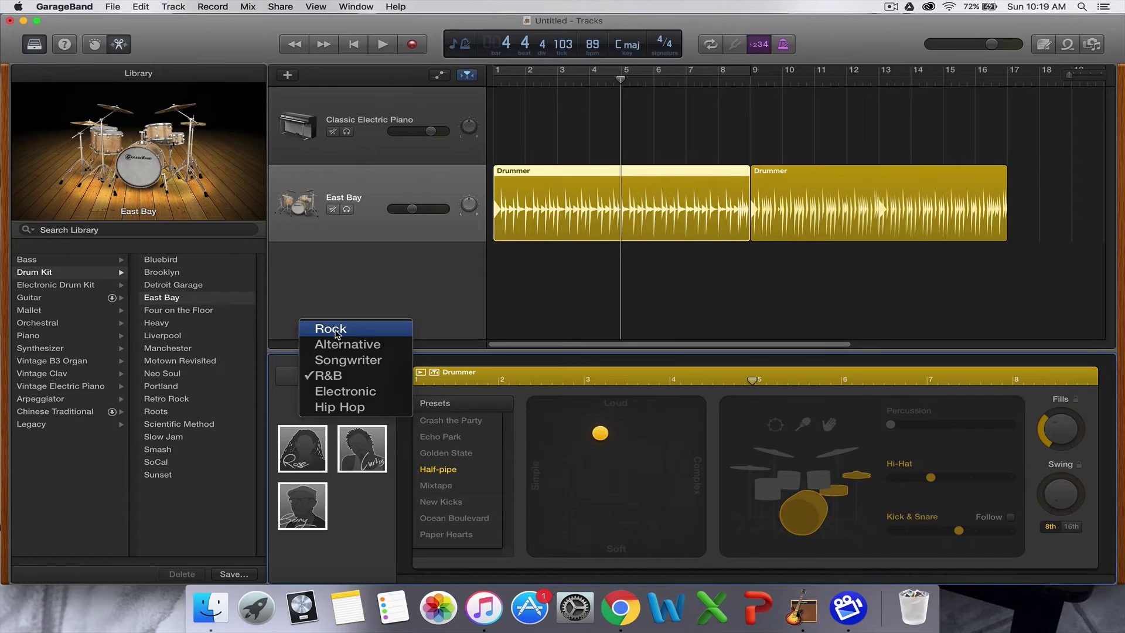
{"action": "left_click", "coordinate": [335, 329]}
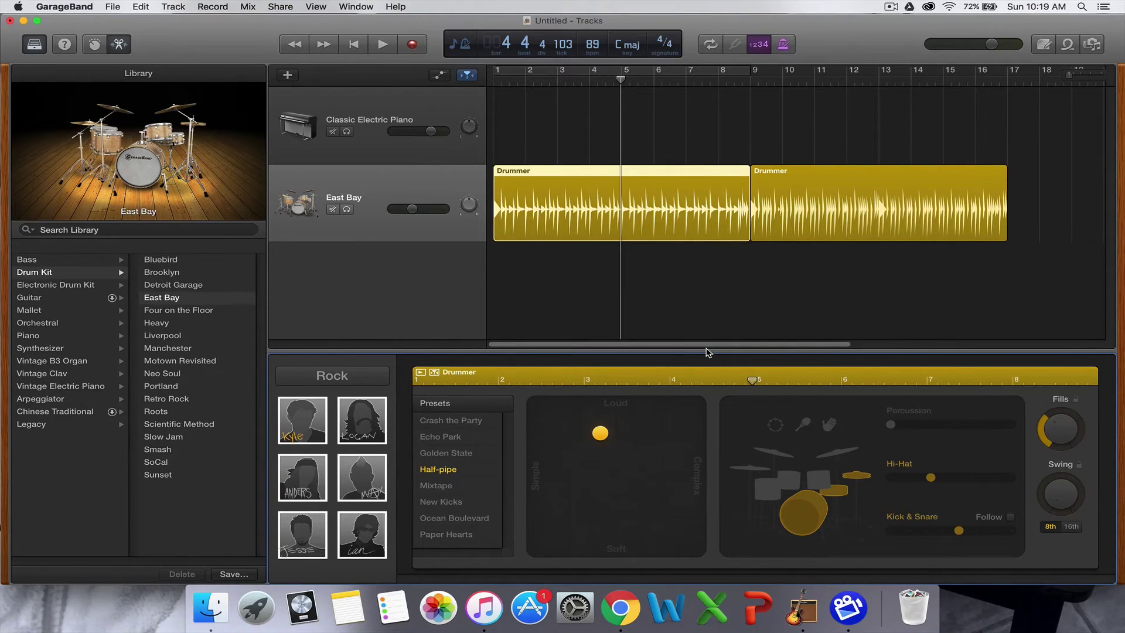
{"action": "left_click", "coordinate": [284, 419]}
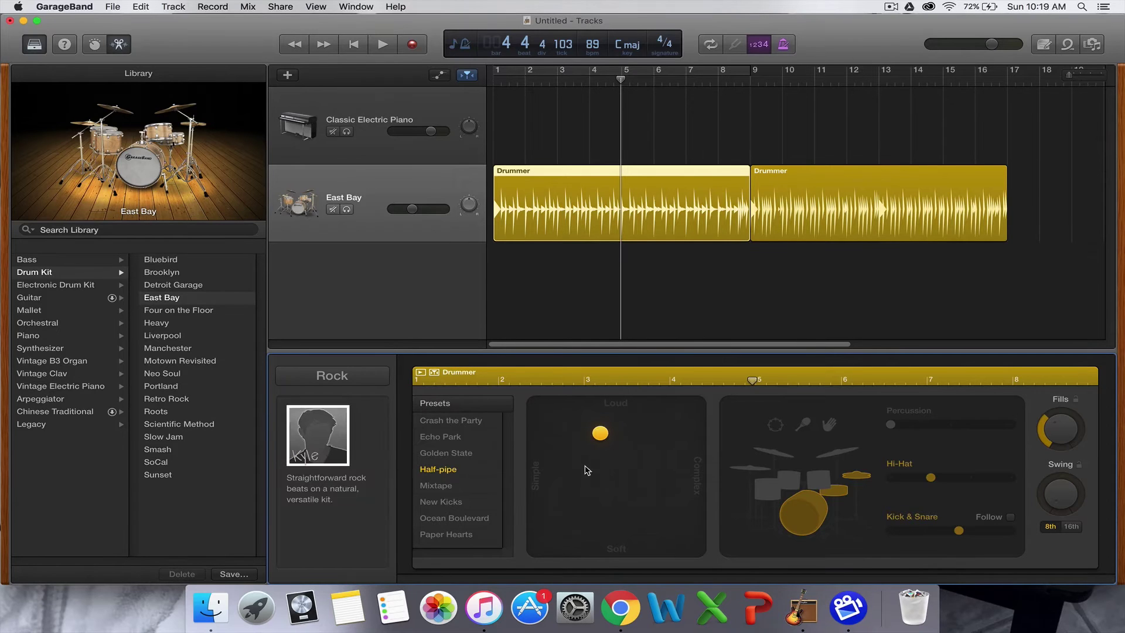
Audition the Echo Park through Paper Hearts presets, keep Crash the Party, and set the beat soft and simple
{"action": "left_click", "coordinate": [457, 422]}
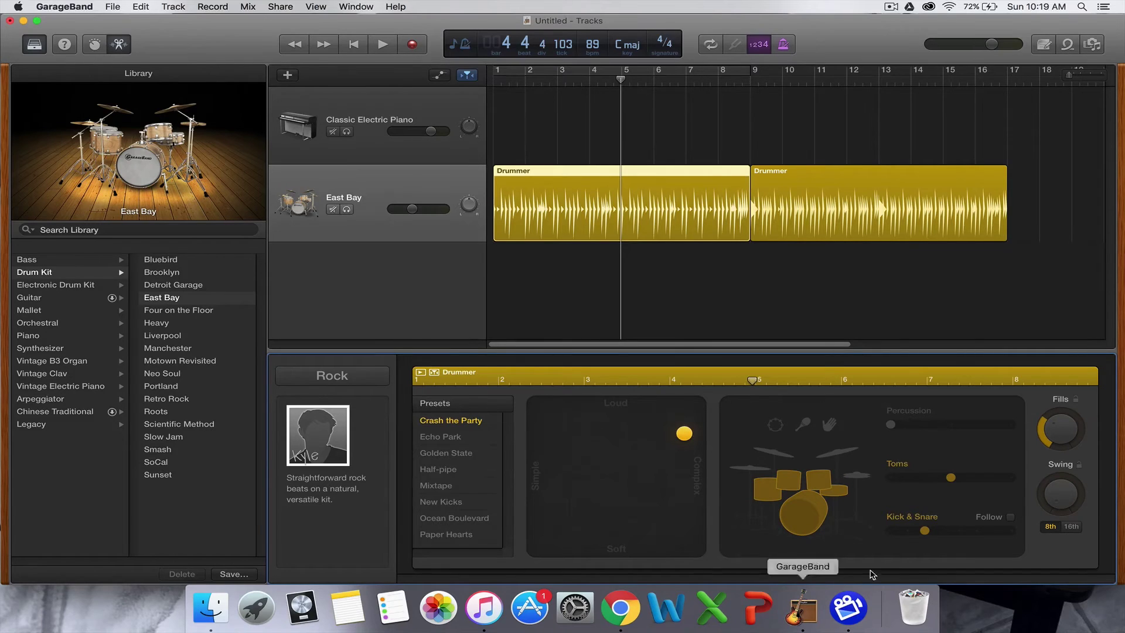
{"action": "left_click", "coordinate": [454, 436]}
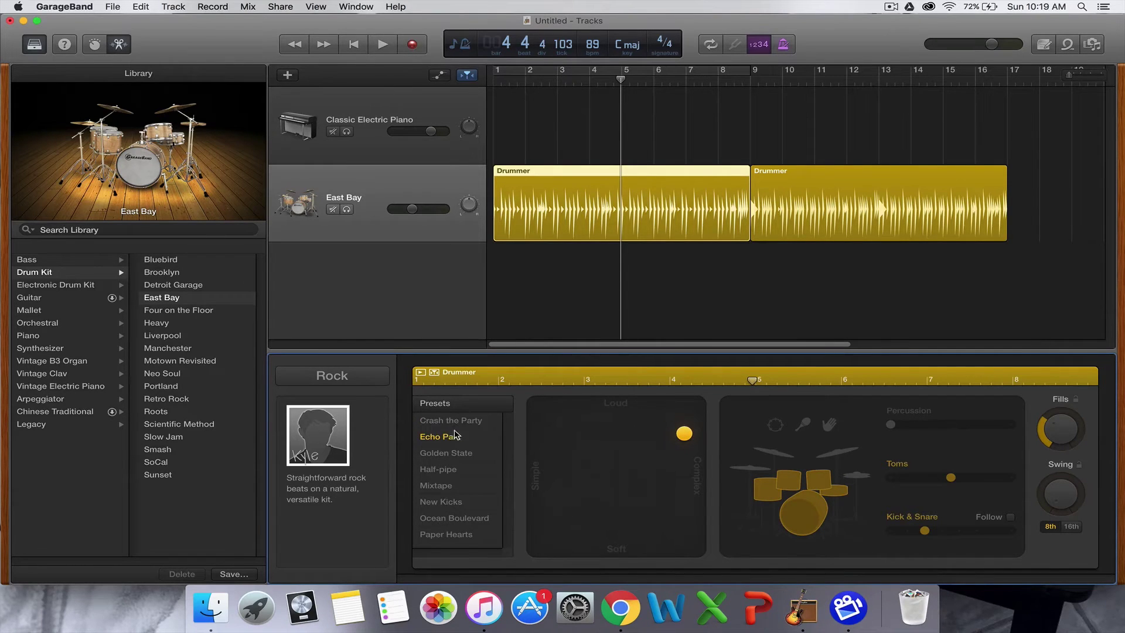
{"action": "left_click", "coordinate": [444, 452]}
{"action": "left_click", "coordinate": [440, 469]}
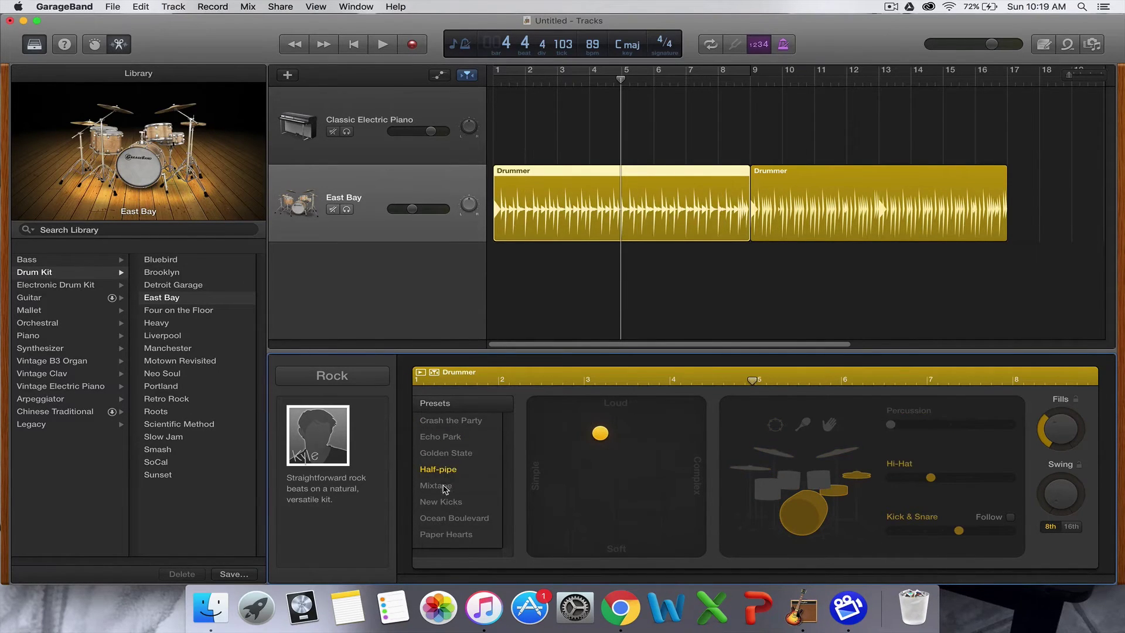
{"action": "left_click", "coordinate": [444, 485]}
{"action": "left_click", "coordinate": [447, 502]}
{"action": "left_click", "coordinate": [451, 518]}
{"action": "left_click", "coordinate": [448, 535]}
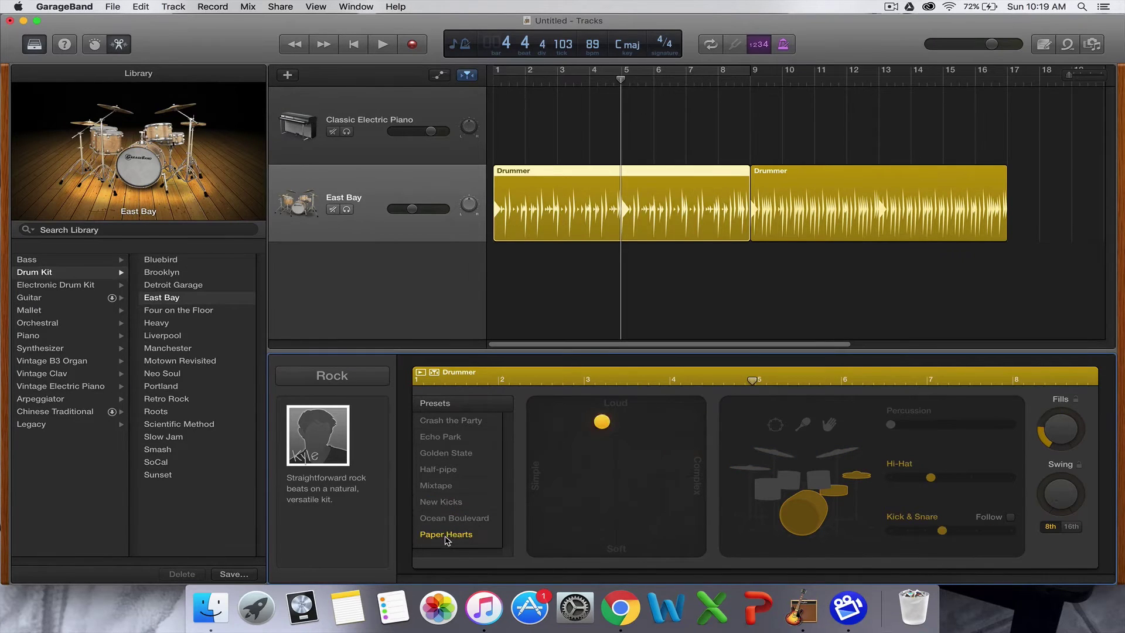
{"action": "left_click", "coordinate": [453, 420]}
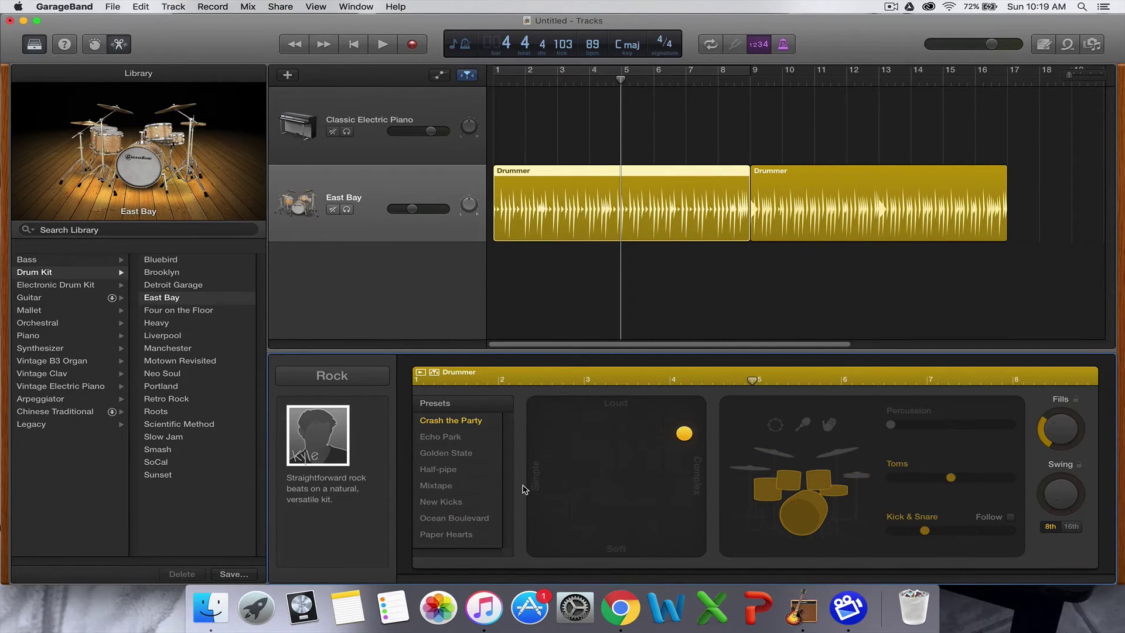
{"action": "left_click_drag", "start_coordinate": [683, 434], "coordinate": [509, 570]}
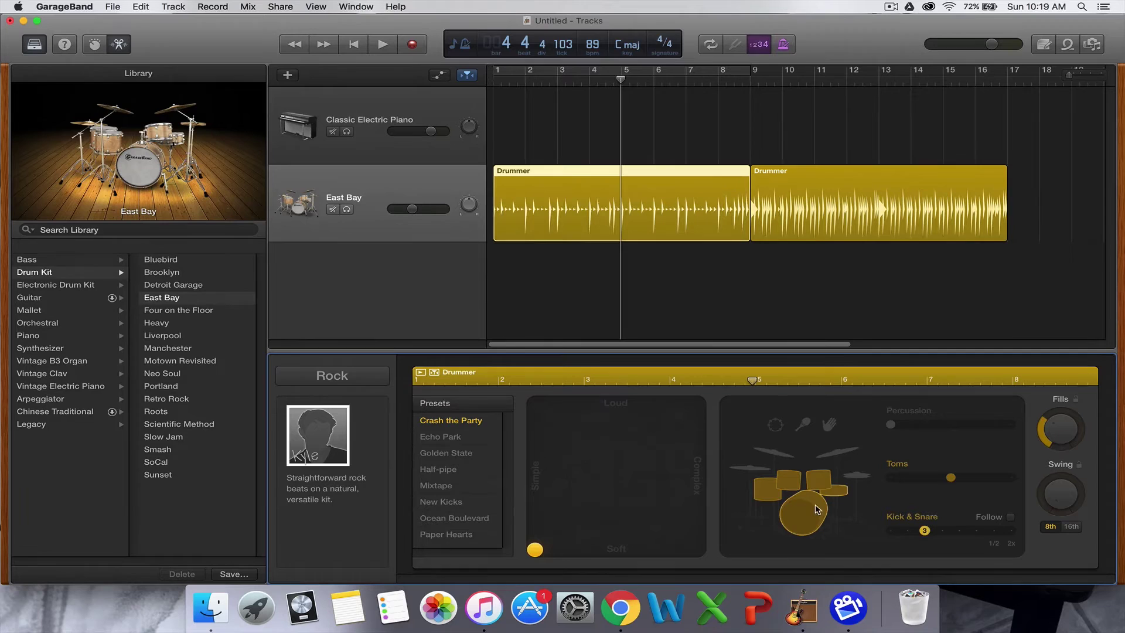
Switch the drummer from toms to hi-hat, set Fills to zero, and restart playback
{"action": "left_click", "coordinate": [857, 475]}
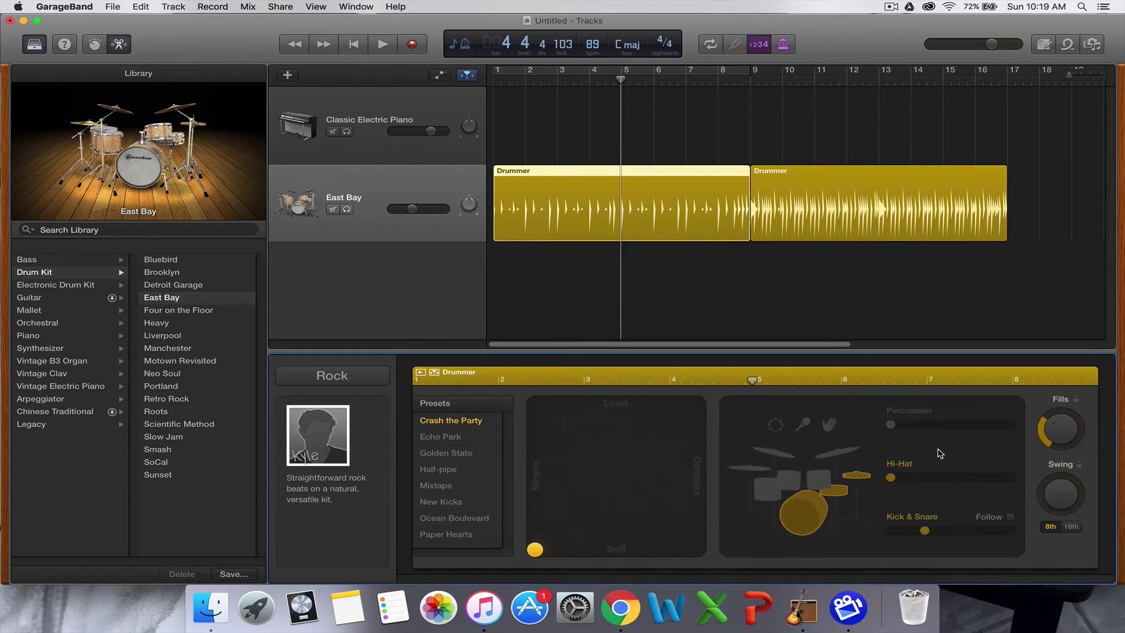
{"action": "left_click_drag", "start_coordinate": [1063, 438], "coordinate": [1069, 542]}
{"action": "key", "text": "Return"}
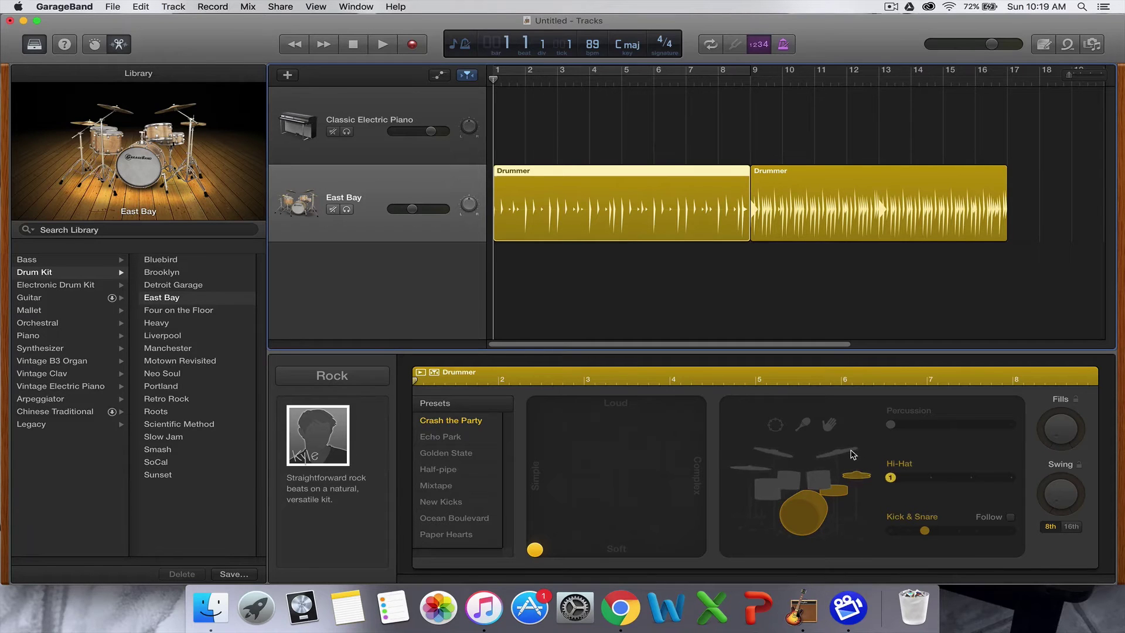
{"action": "left_click", "coordinate": [851, 452]}
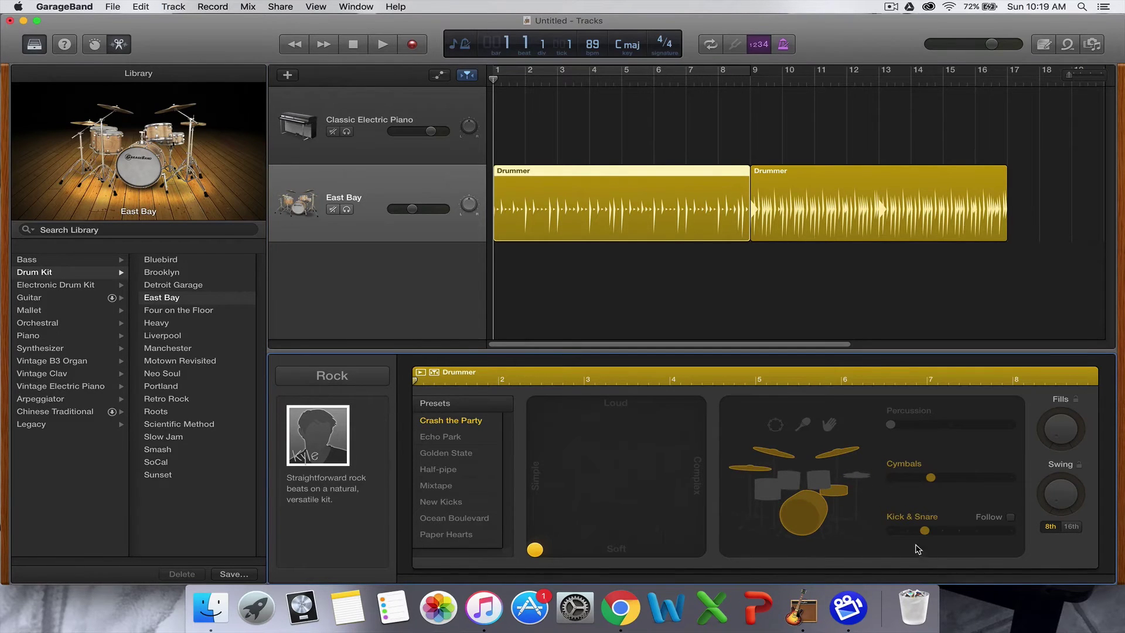
{"action": "left_click", "coordinate": [785, 491]}
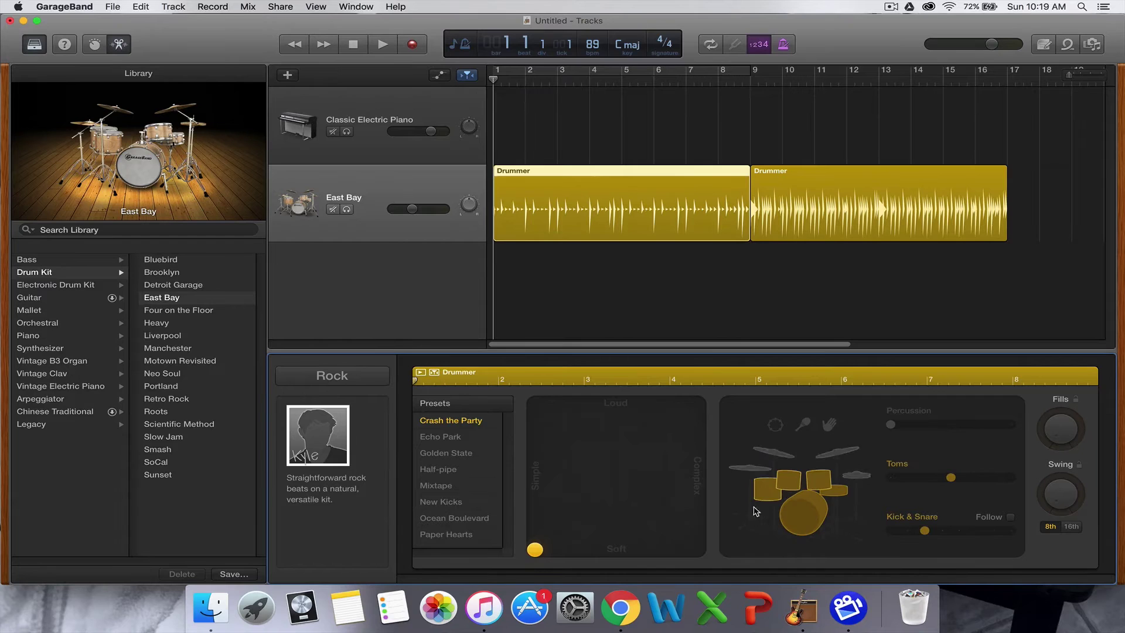
{"action": "left_click", "coordinate": [829, 495]}
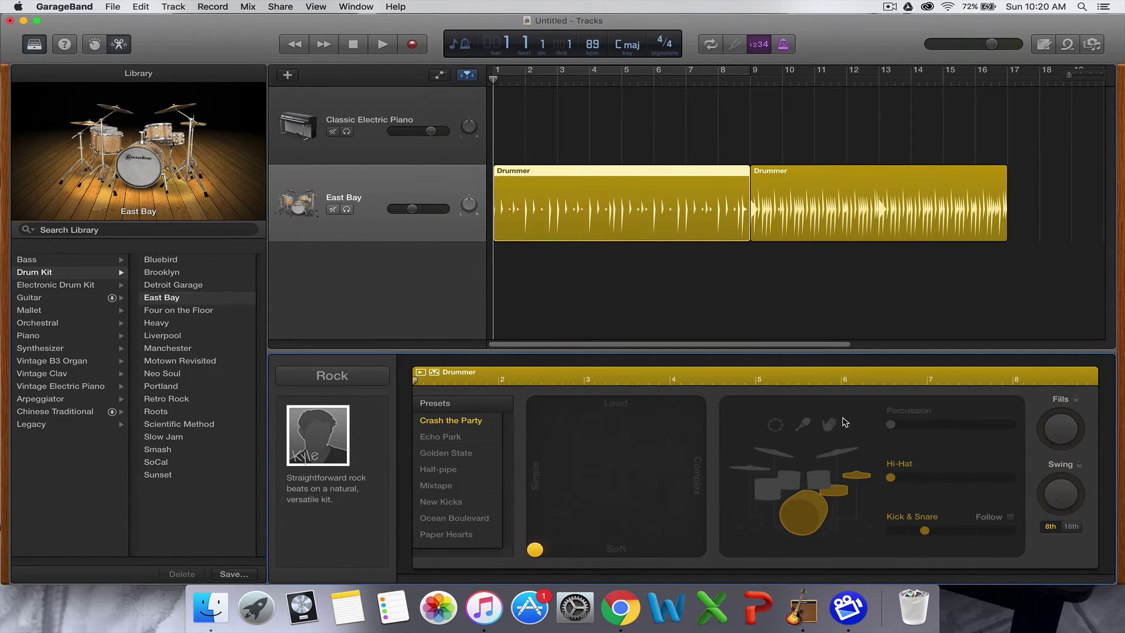
{"action": "key", "text": "space"}
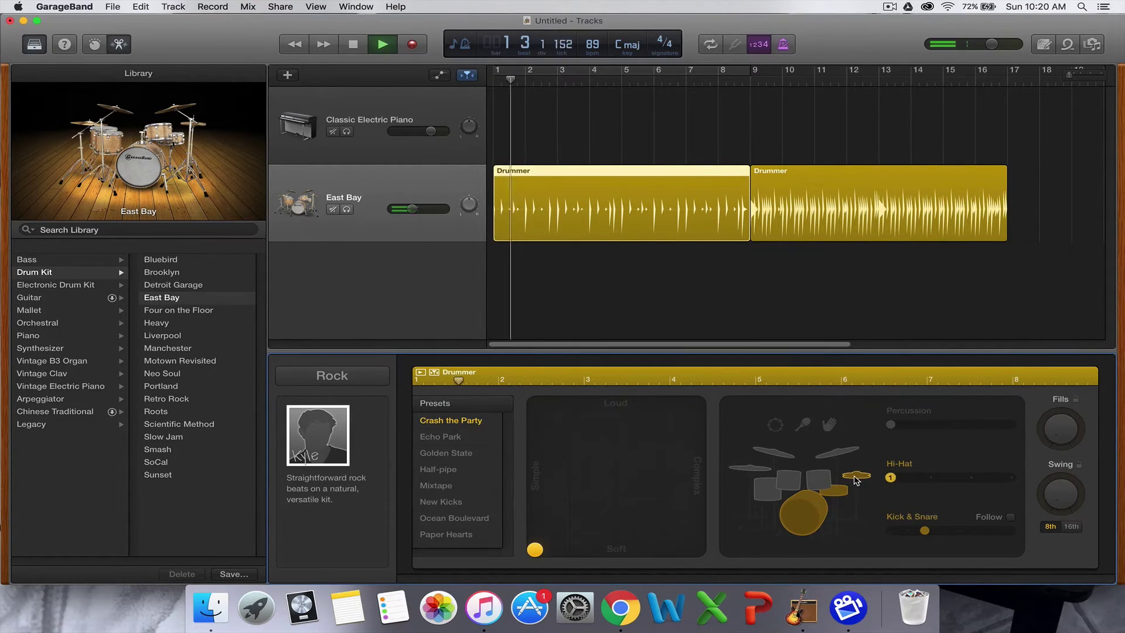
Mute kick and snare, set the hi-hat to level 4, loop bars 1–9, and stop playback
{"action": "left_click", "coordinate": [798, 518]}
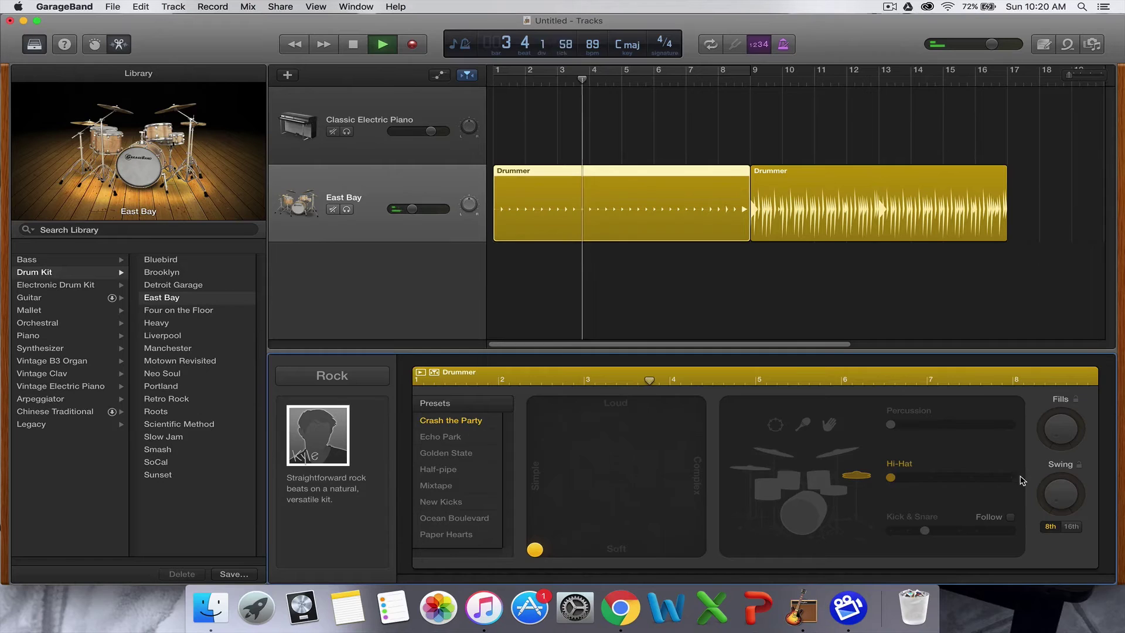
{"action": "left_click_drag", "start_coordinate": [535, 549], "coordinate": [622, 455]}
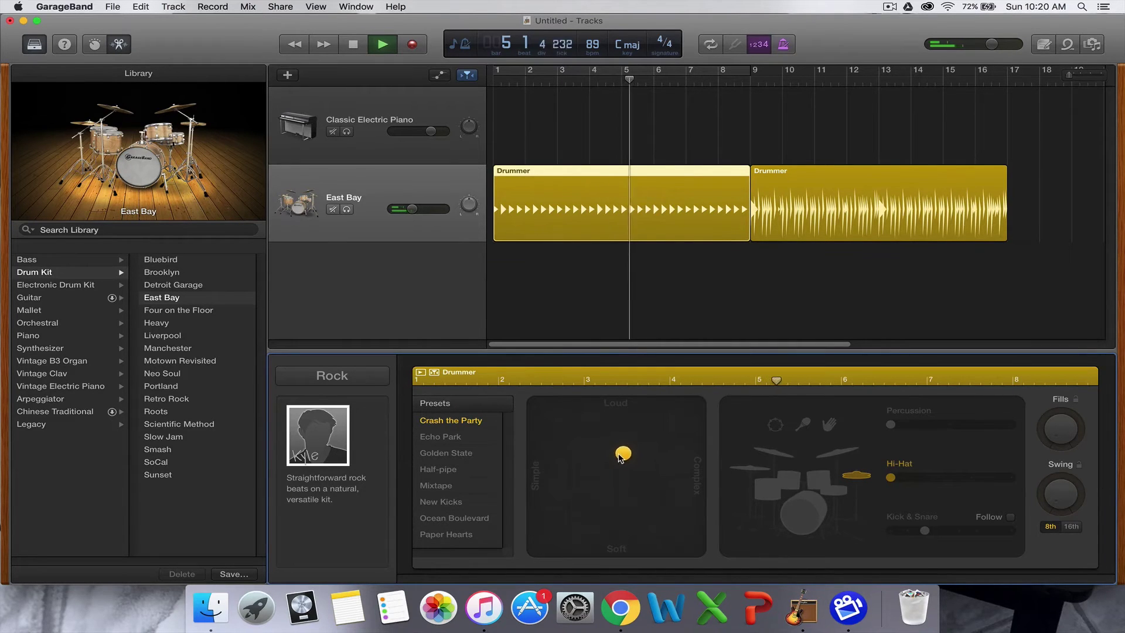
{"action": "left_click", "coordinate": [931, 477]}
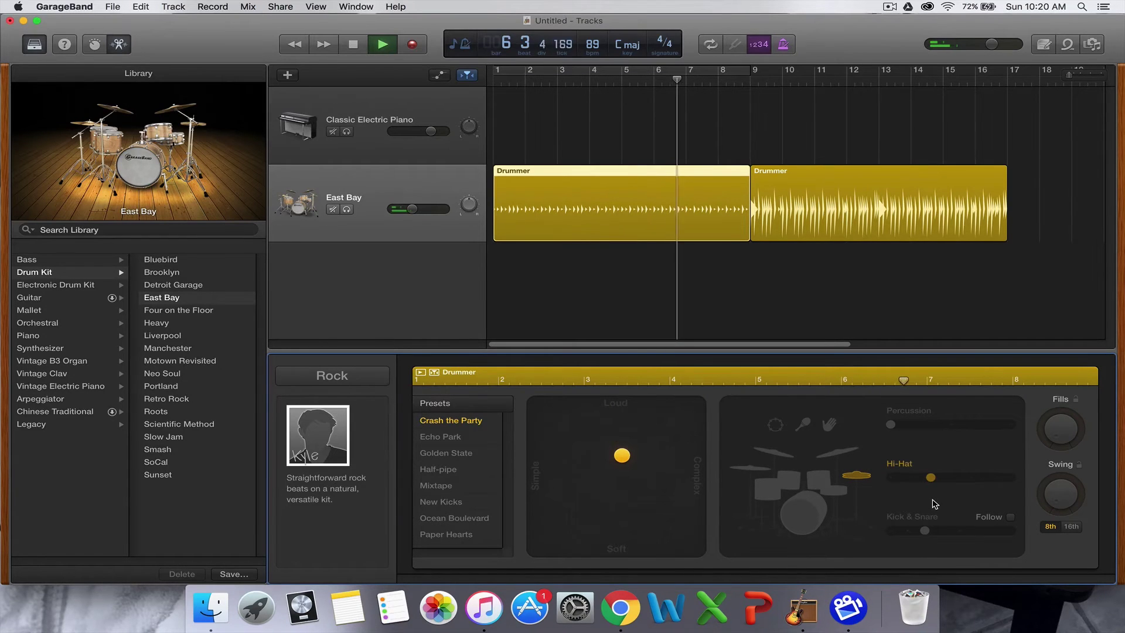
{"action": "left_click_drag", "start_coordinate": [931, 477], "coordinate": [1010, 477]}
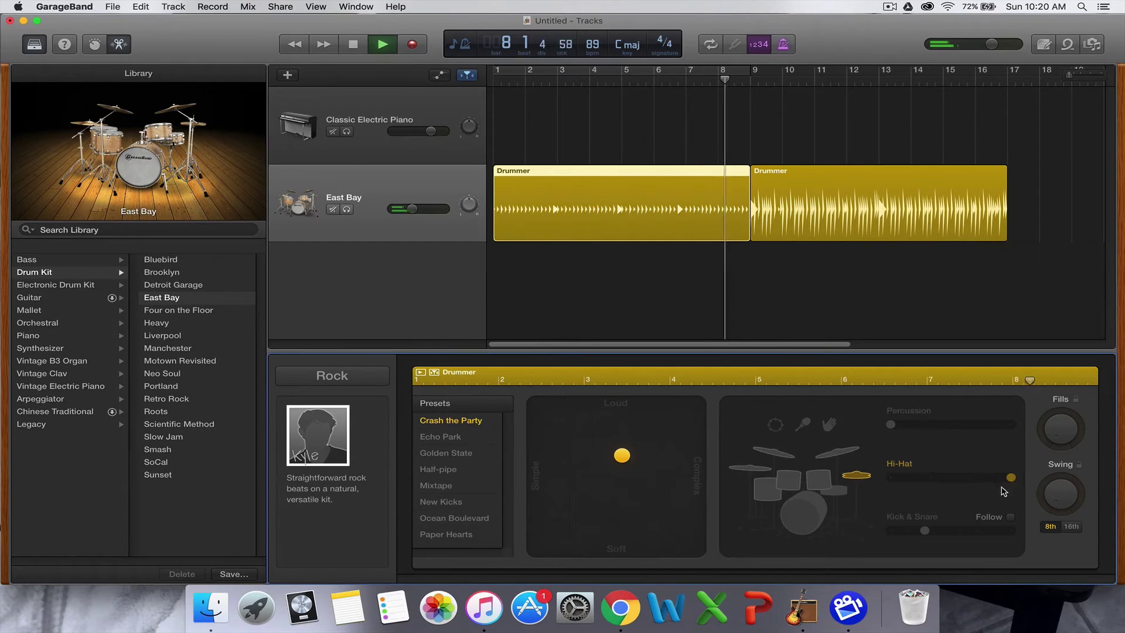
{"action": "mouse_move", "coordinate": [974, 474]}
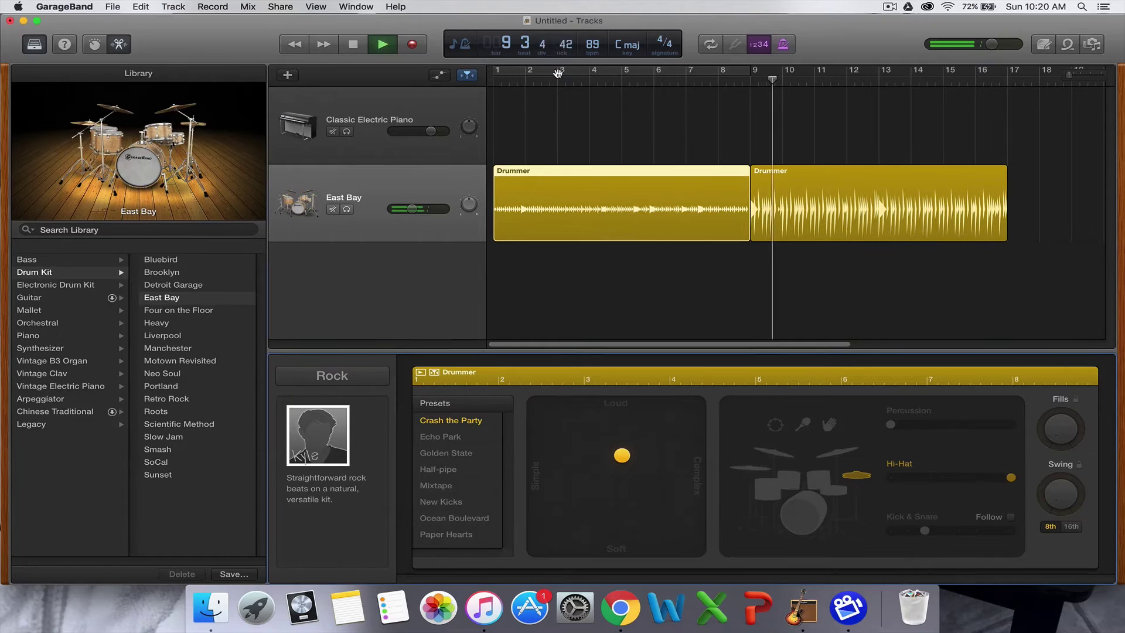
{"action": "key", "text": "c"}
{"action": "key", "text": "space"}
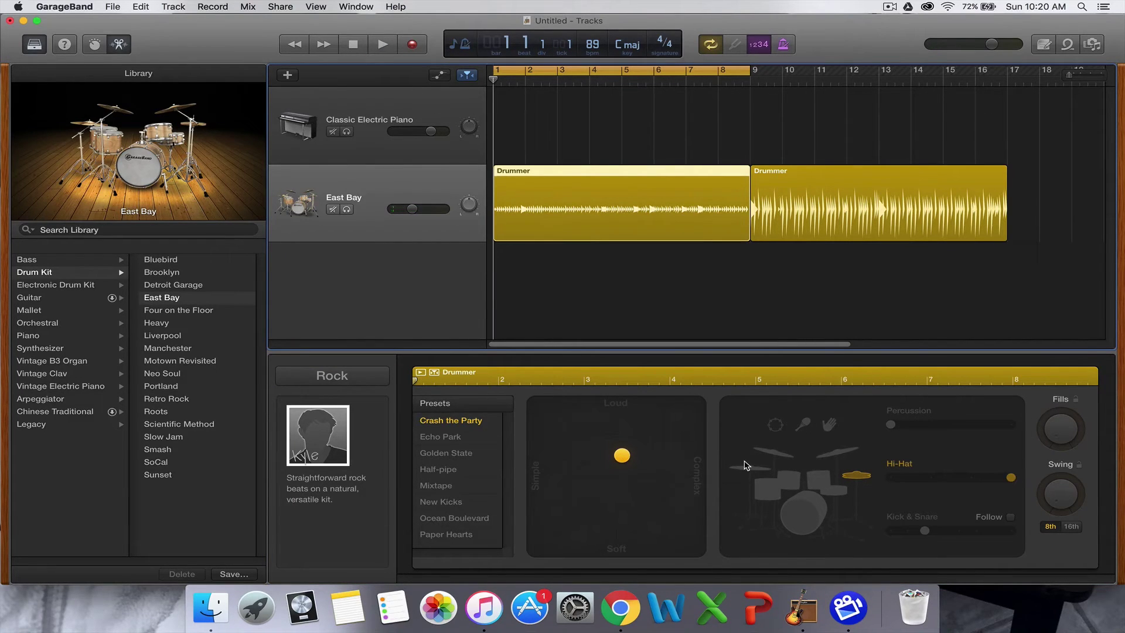
Audition XY-pad positions, set the hi-hat to its simplest level, and leave the beat at medium
{"action": "key", "text": "space"}
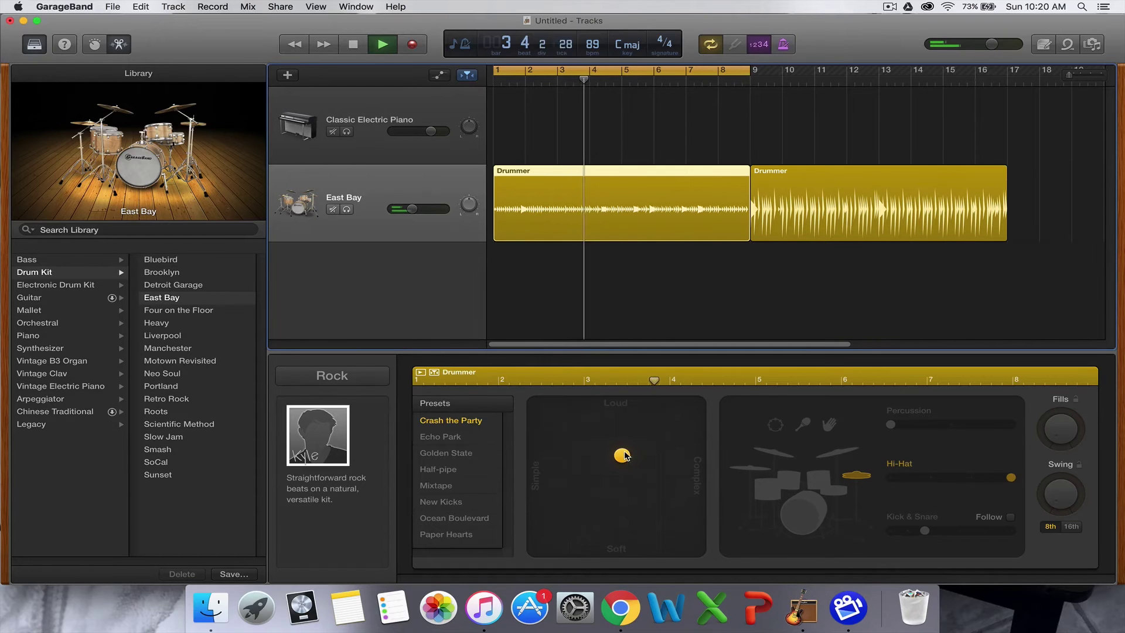
{"action": "left_click_drag", "start_coordinate": [626, 457], "coordinate": [720, 398]}
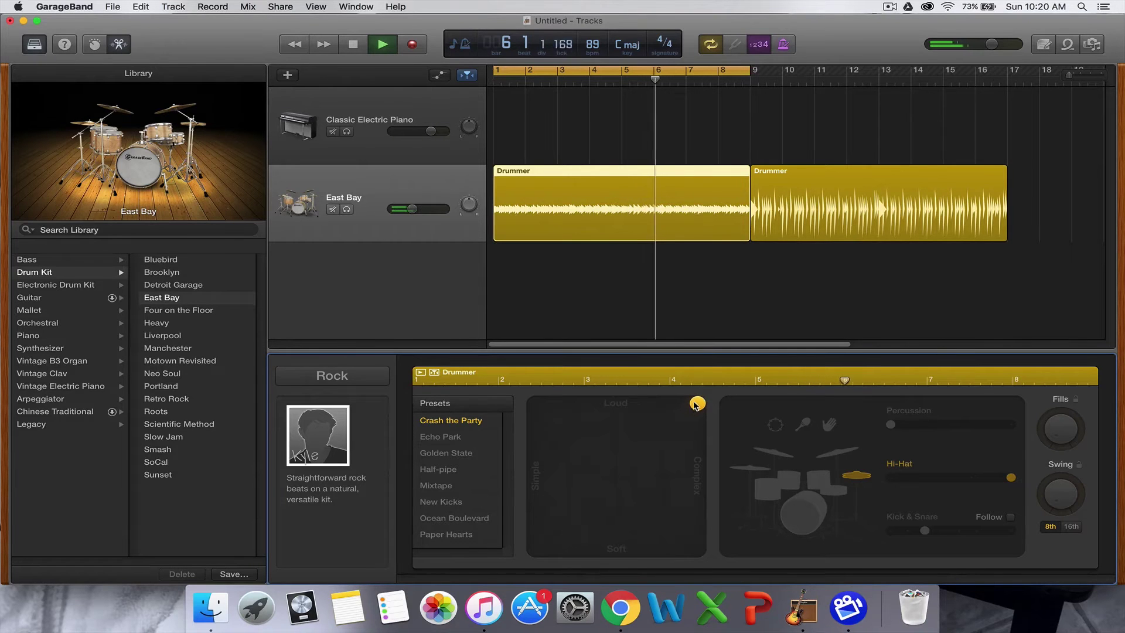
{"action": "left_click_drag", "start_coordinate": [694, 404], "coordinate": [521, 561]}
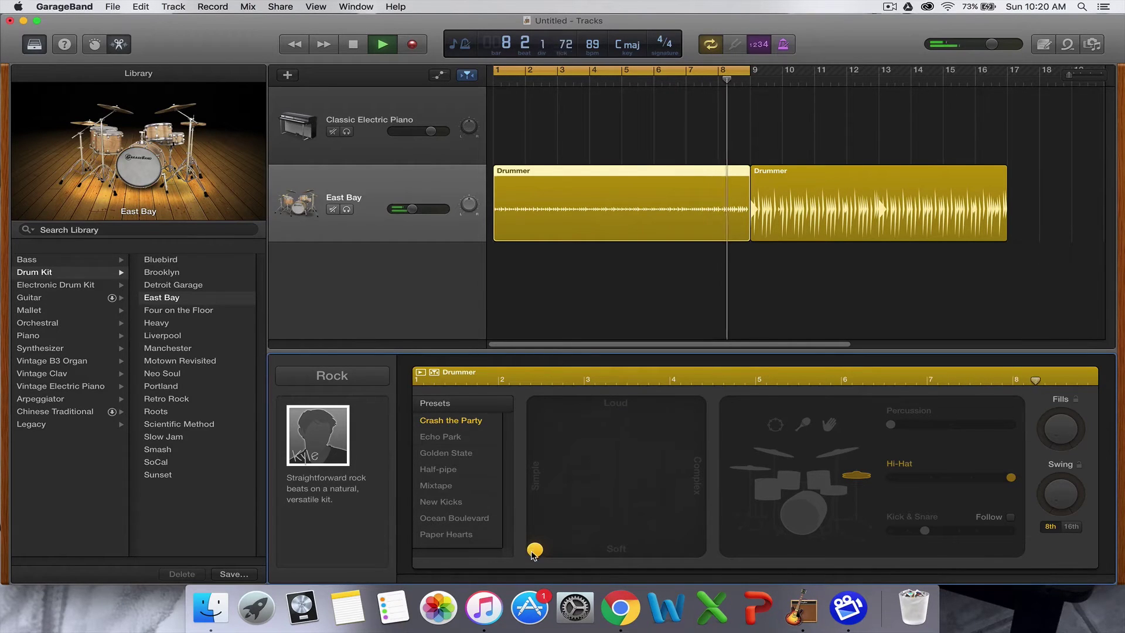
{"action": "left_click_drag", "start_coordinate": [533, 545], "coordinate": [728, 397]}
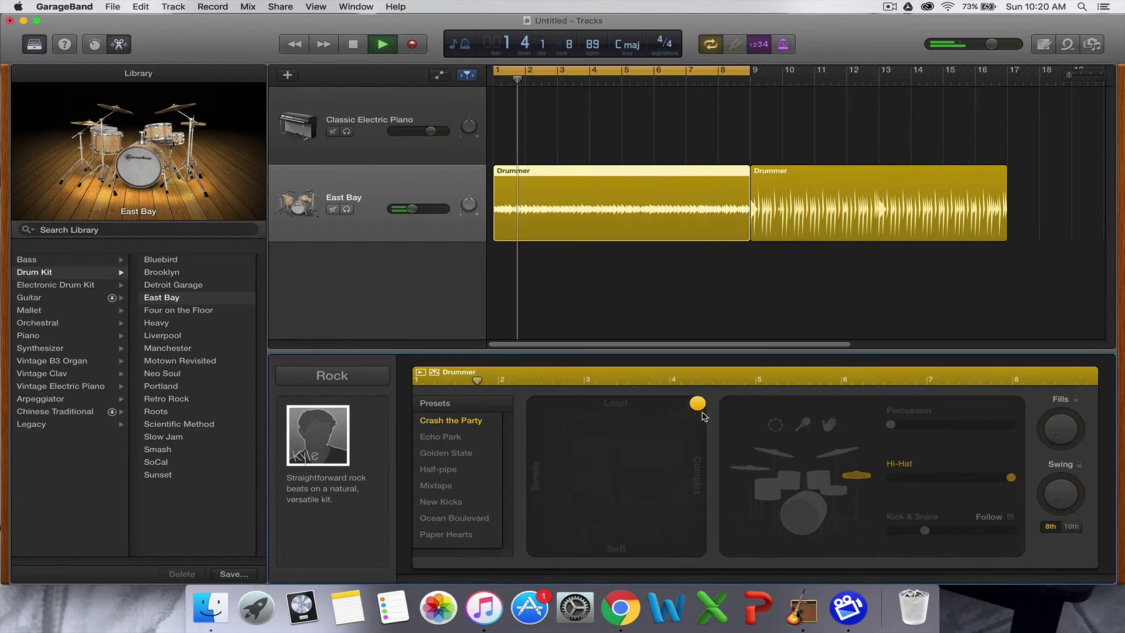
{"action": "left_click_drag", "start_coordinate": [697, 404], "coordinate": [535, 549]}
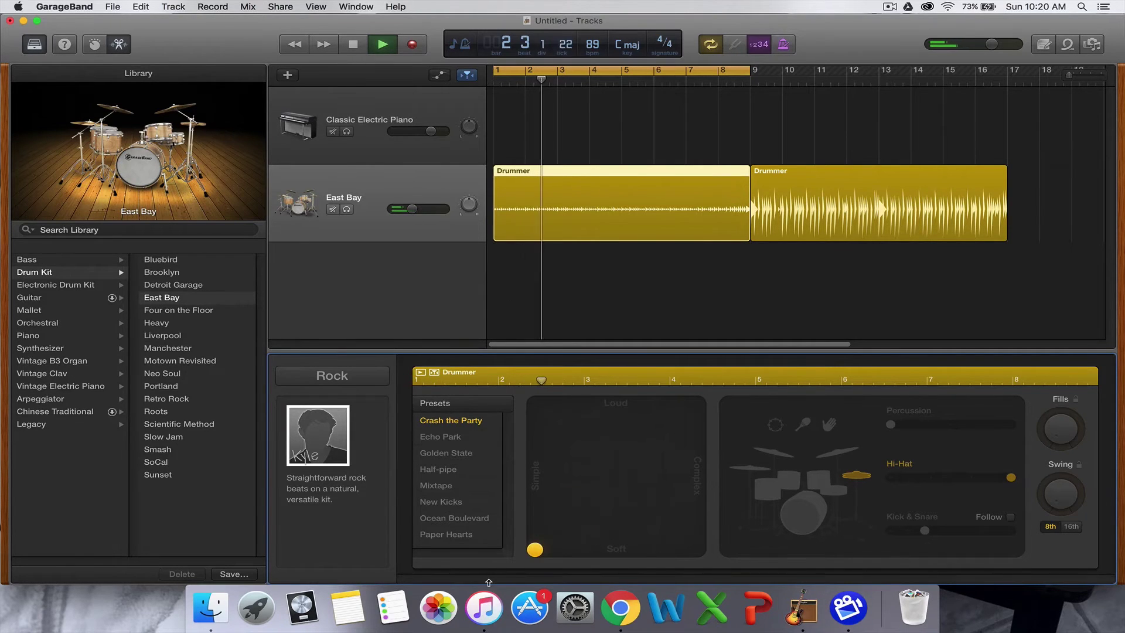
{"action": "left_click_drag", "start_coordinate": [535, 549], "coordinate": [613, 481]}
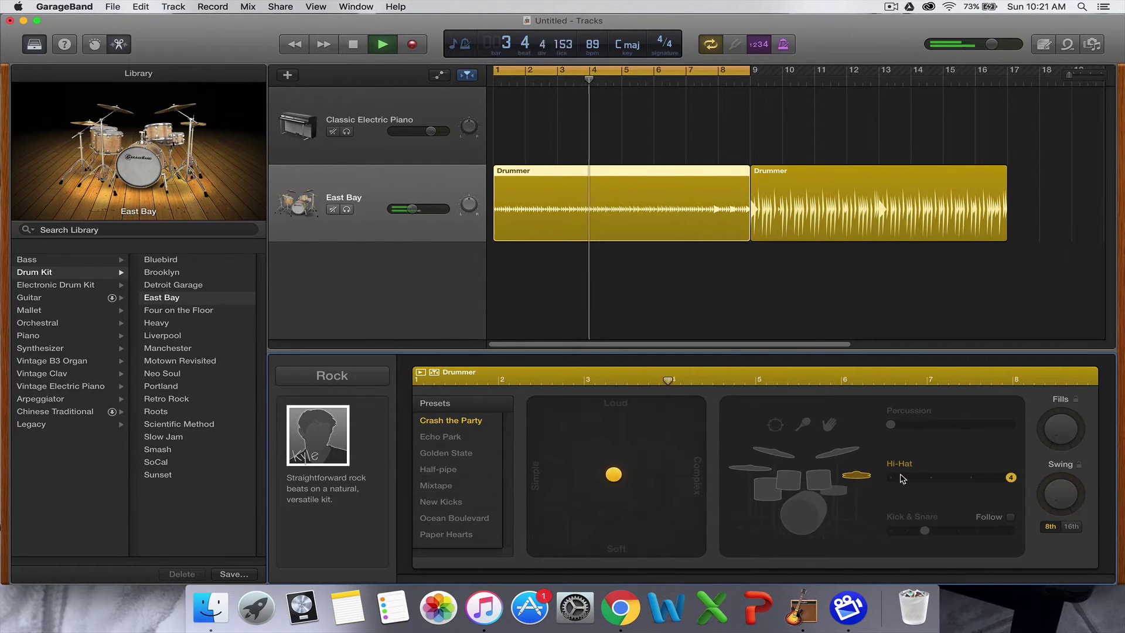
{"action": "left_click", "coordinate": [893, 479]}
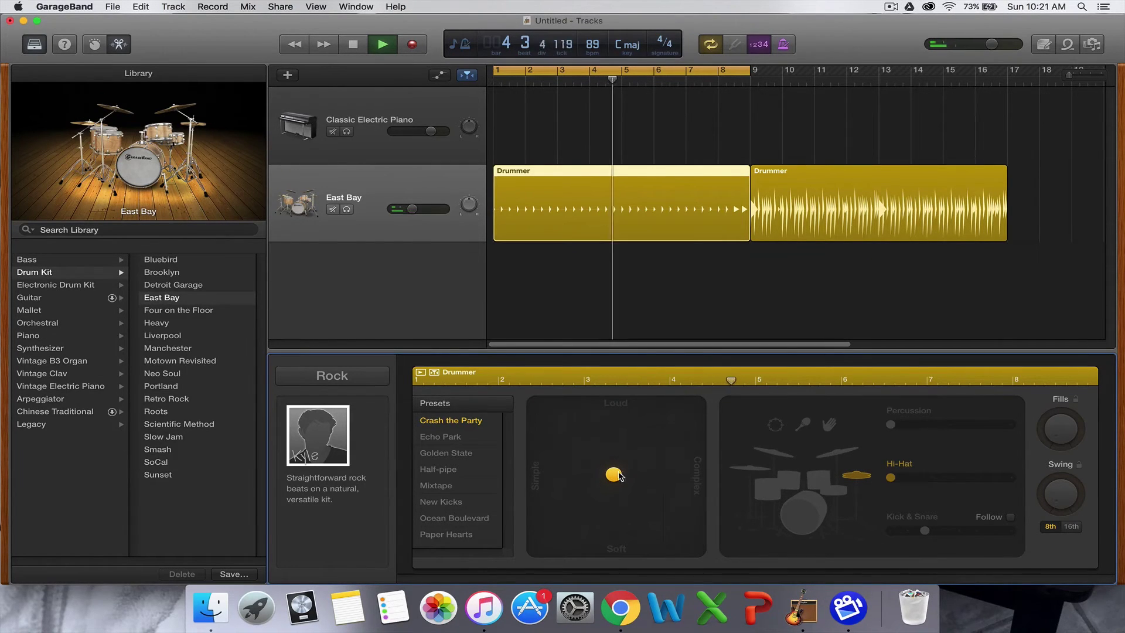
{"action": "left_click_drag", "start_coordinate": [615, 475], "coordinate": [701, 405]}
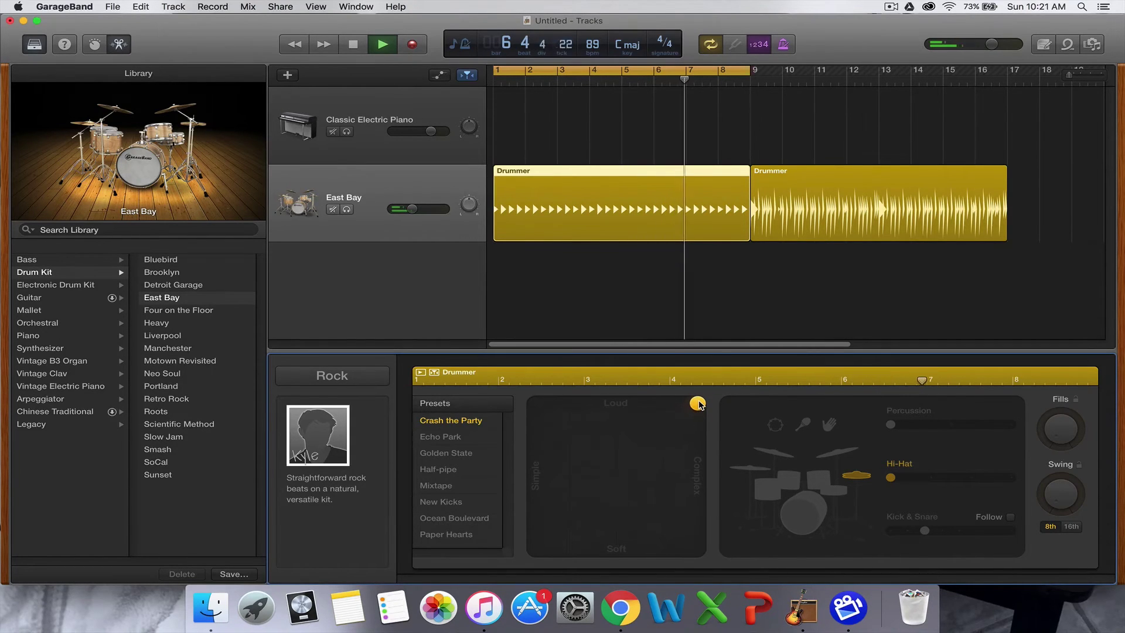
{"action": "left_click_drag", "start_coordinate": [699, 403], "coordinate": [613, 473]}
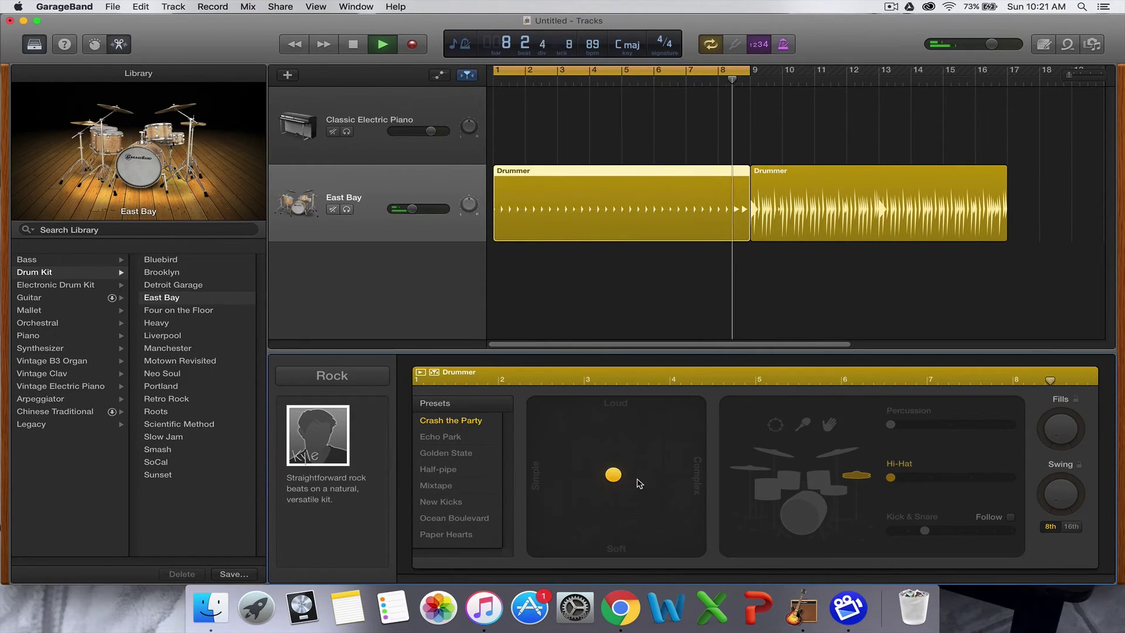
Bring back kick and snare and try its pattern at simplest, 3, and busier levels
{"action": "left_click", "coordinate": [811, 524]}
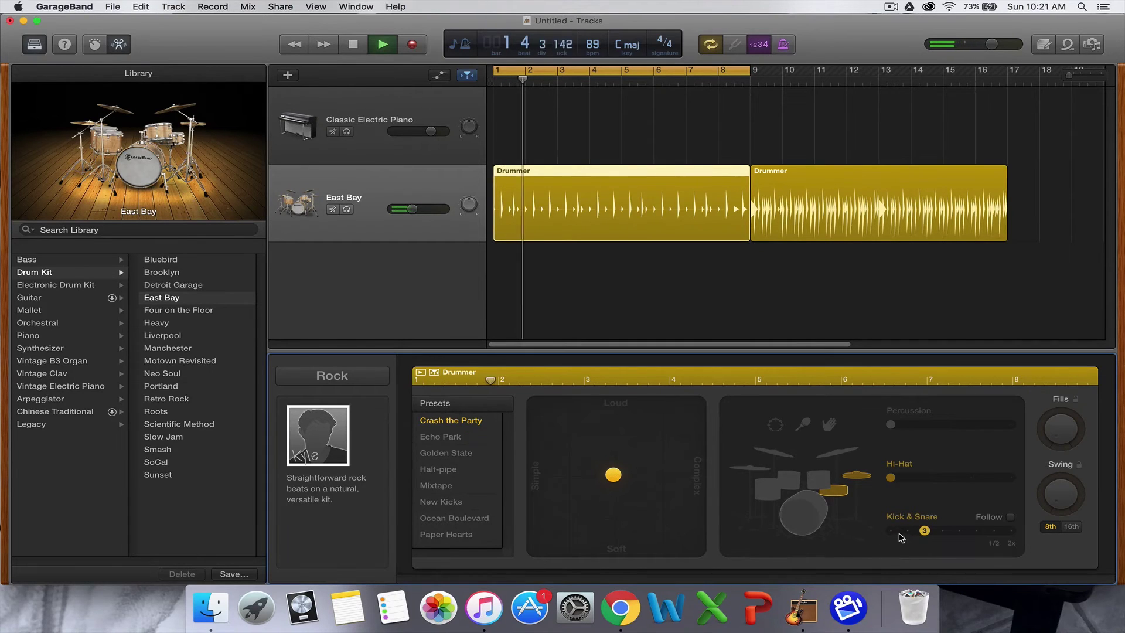
{"action": "left_click", "coordinate": [892, 530]}
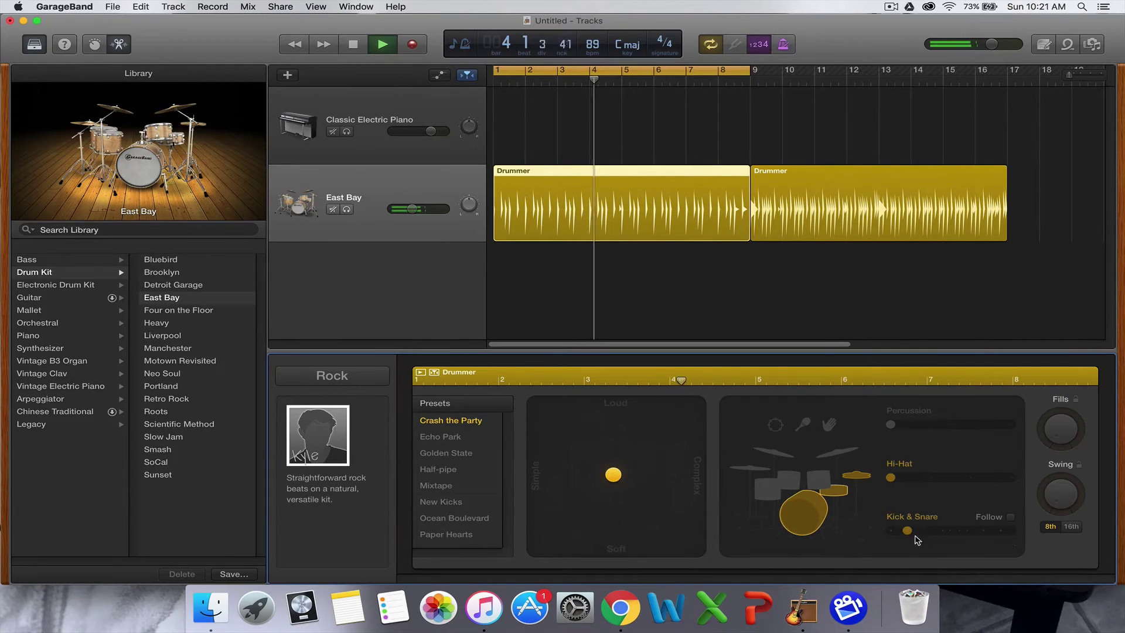
{"action": "left_click", "coordinate": [925, 530]}
{"action": "left_click", "coordinate": [941, 530]}
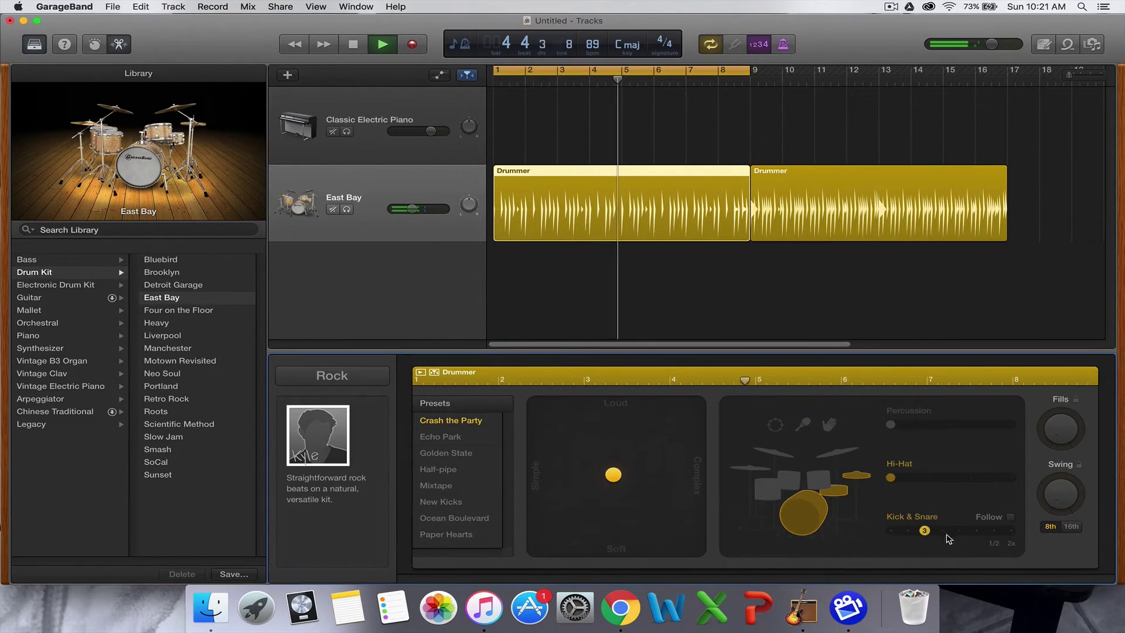
Try loud/complex and soft/simple, then centre the groove at medium loudness and complexity
{"action": "left_click_drag", "start_coordinate": [629, 476], "coordinate": [779, 356]}
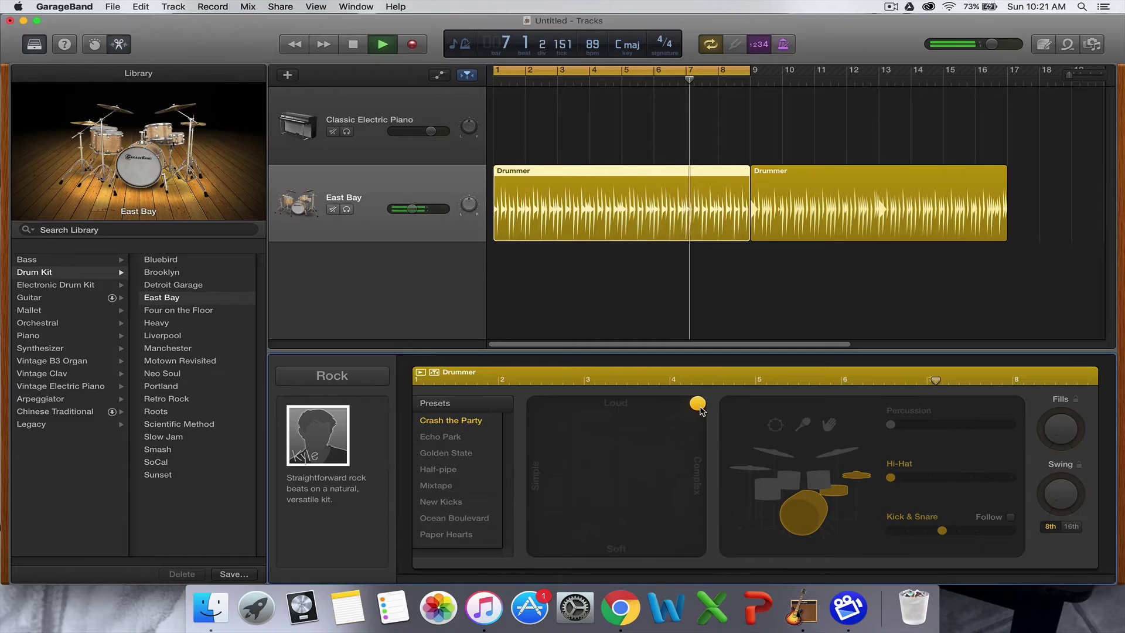
{"action": "left_click_drag", "start_coordinate": [700, 408], "coordinate": [509, 565]}
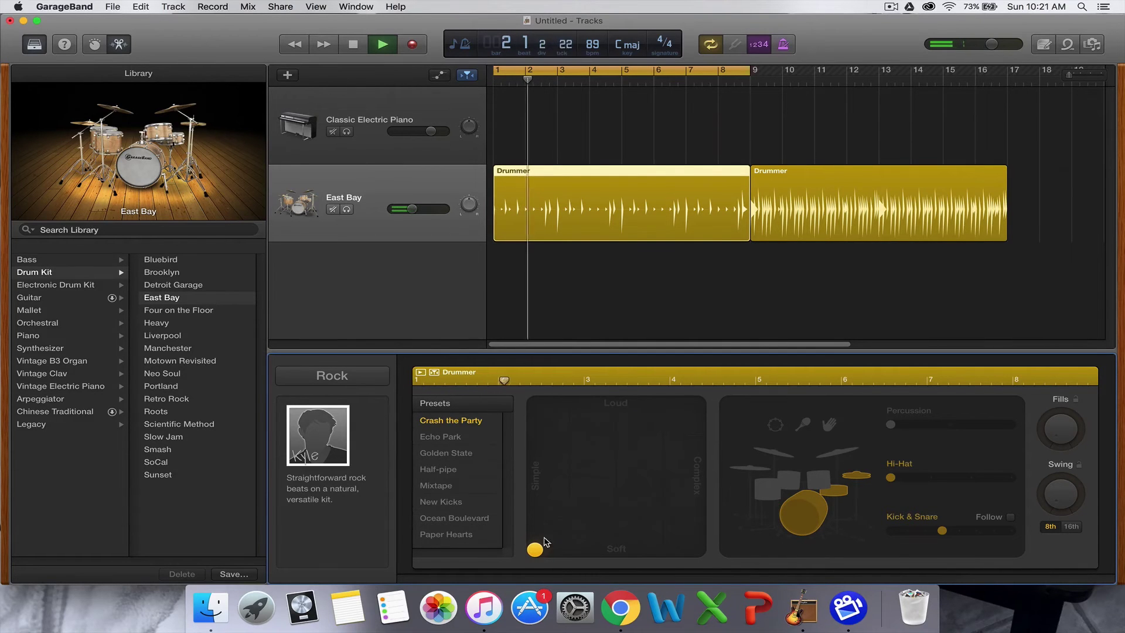
{"action": "left_click_drag", "start_coordinate": [535, 547], "coordinate": [617, 475]}
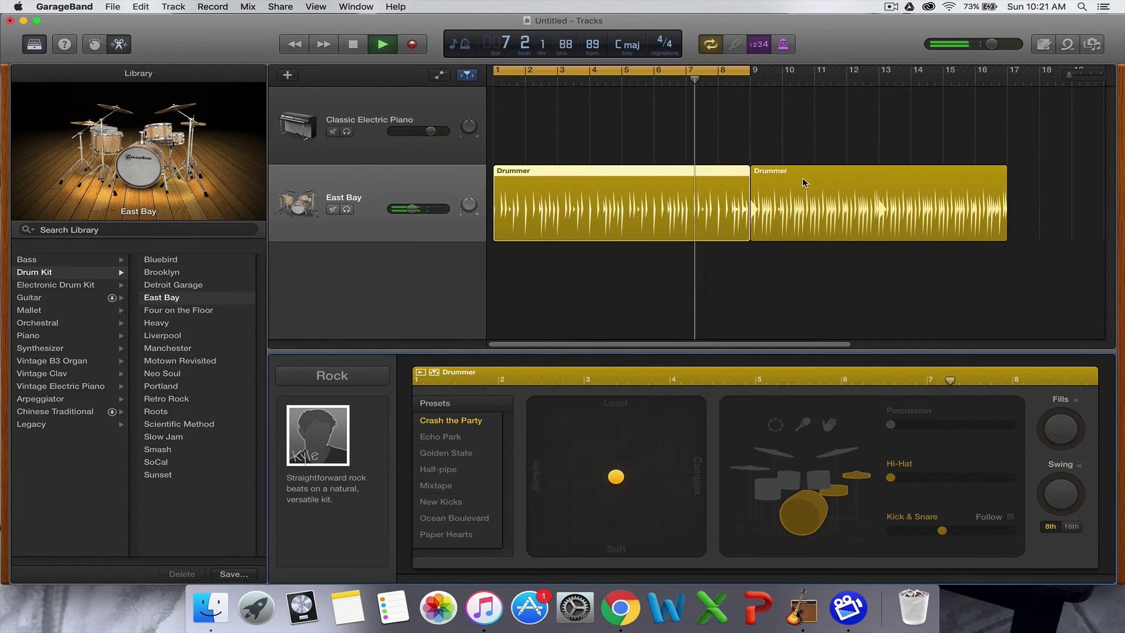
Set Kick & Snare to its simplest pattern, raise Fills to maximum, then turn them back down
{"action": "left_click", "coordinate": [896, 532]}
{"action": "left_click_drag", "start_coordinate": [894, 536], "coordinate": [890, 534]}
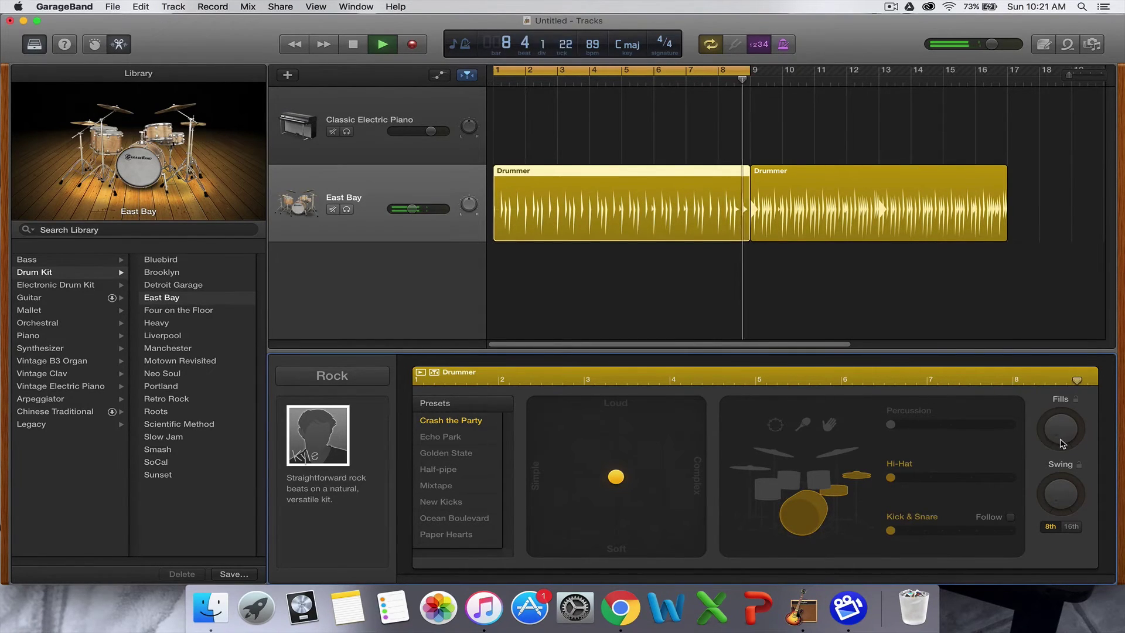
{"action": "left_click_drag", "start_coordinate": [1062, 443], "coordinate": [1062, 410]}
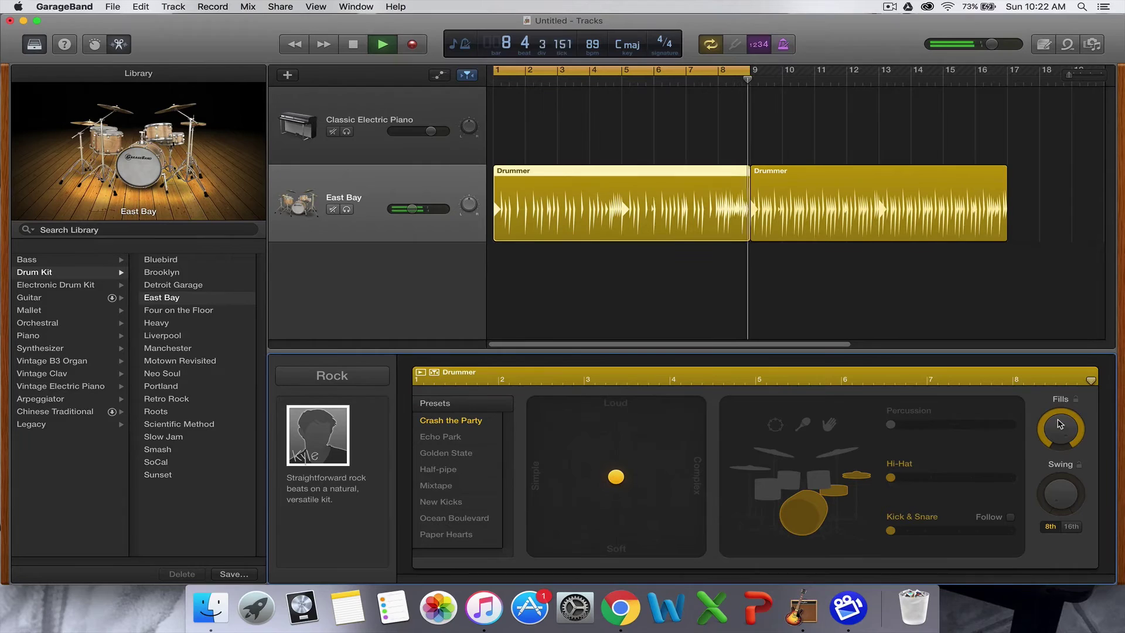
{"action": "left_click_drag", "start_coordinate": [1059, 424], "coordinate": [1049, 377]}
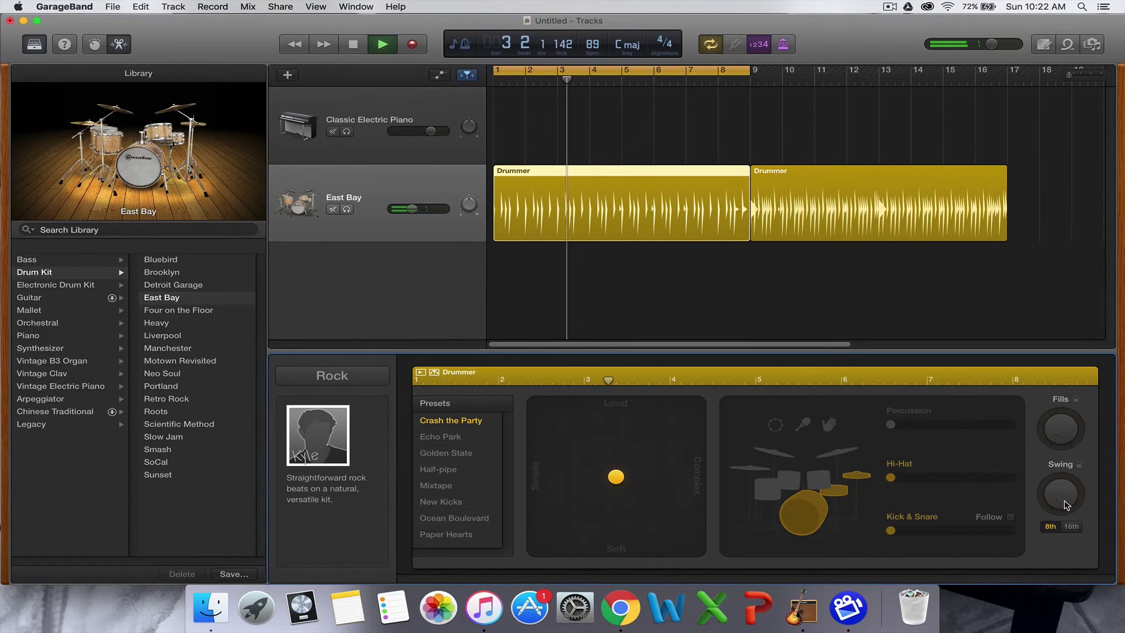
Turn the Swing knob up to add full swing to the groove
{"action": "left_click_drag", "start_coordinate": [1065, 504], "coordinate": [1029, 294]}
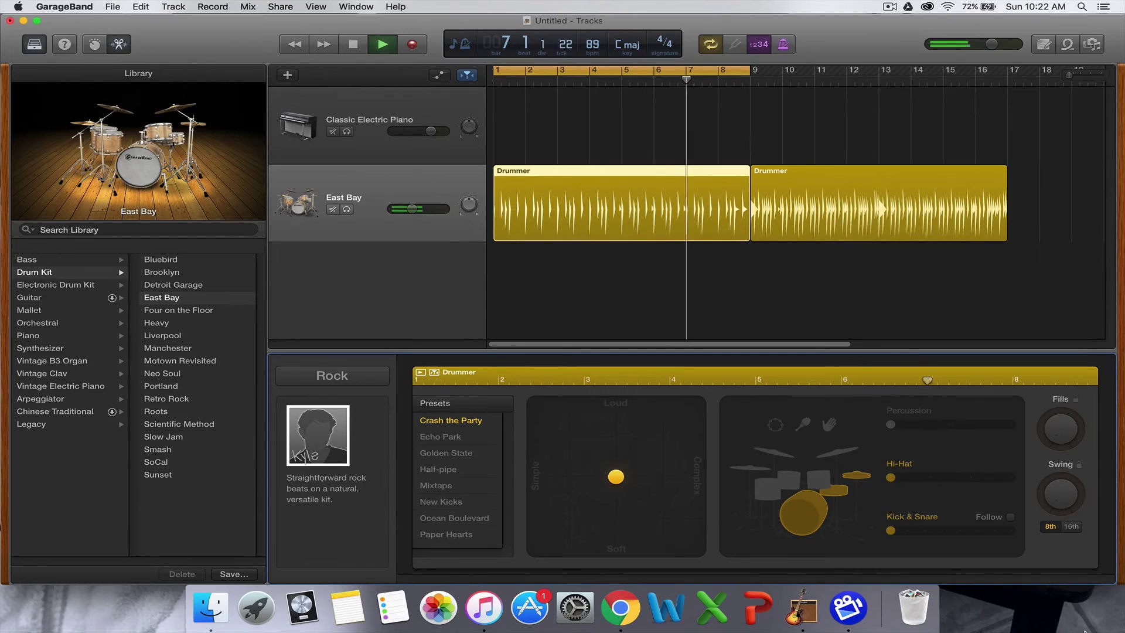
Add tambourine percussion and mute the hi-hat and kick & snare
{"action": "left_click", "coordinate": [777, 426]}
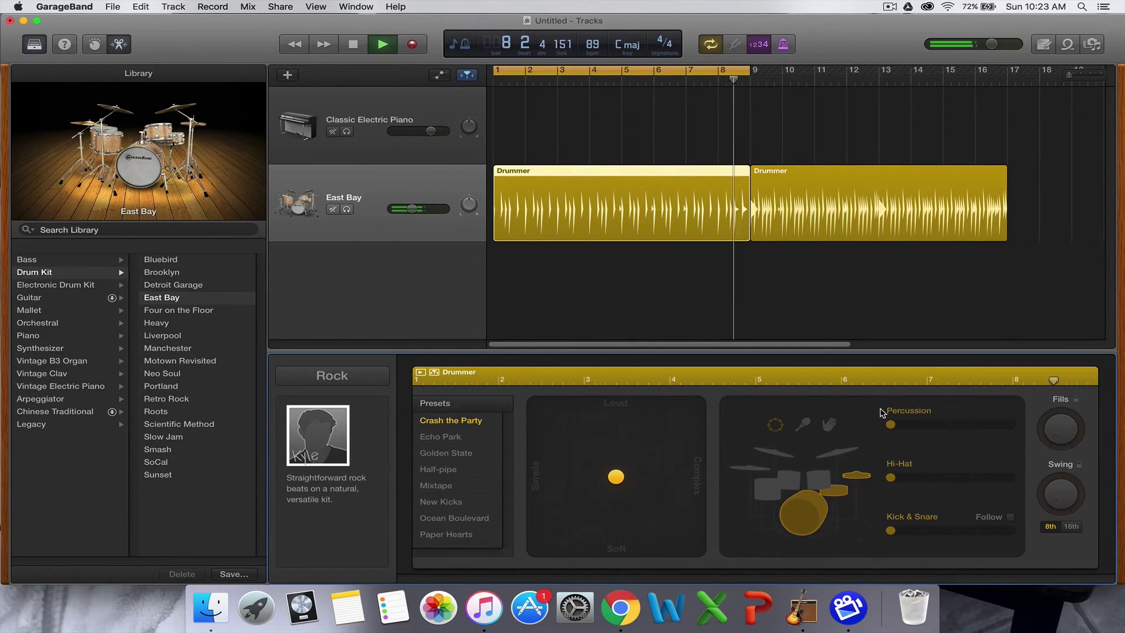
{"action": "left_click_drag", "start_coordinate": [920, 431], "coordinate": [950, 425]}
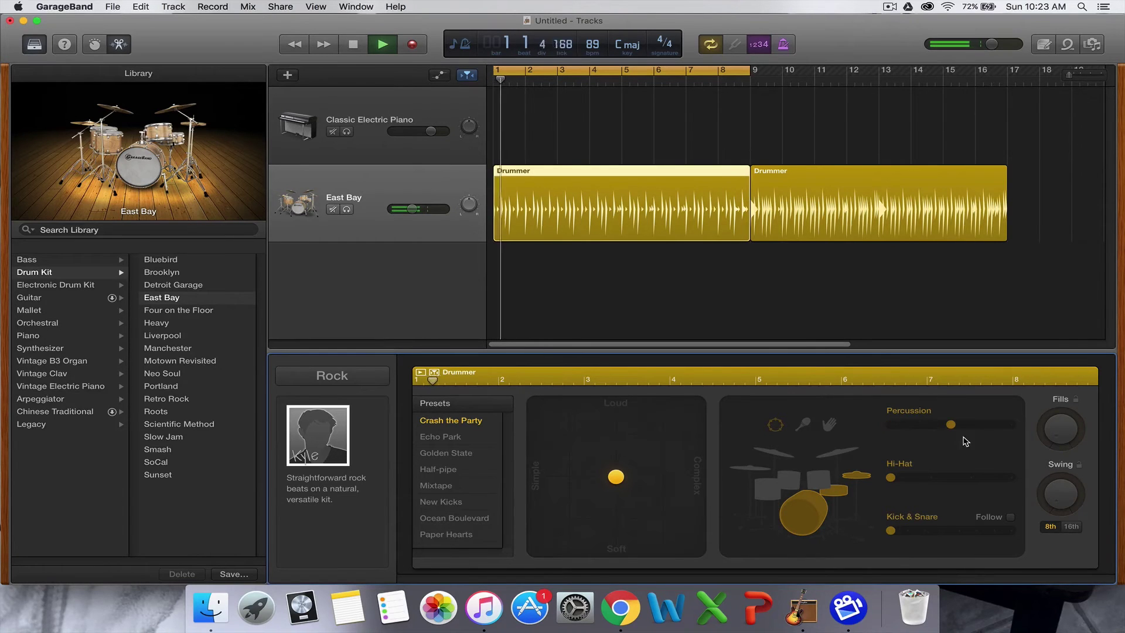
{"action": "left_click", "coordinate": [857, 477]}
{"action": "left_click", "coordinate": [857, 477]}
{"action": "left_click", "coordinate": [803, 512]}
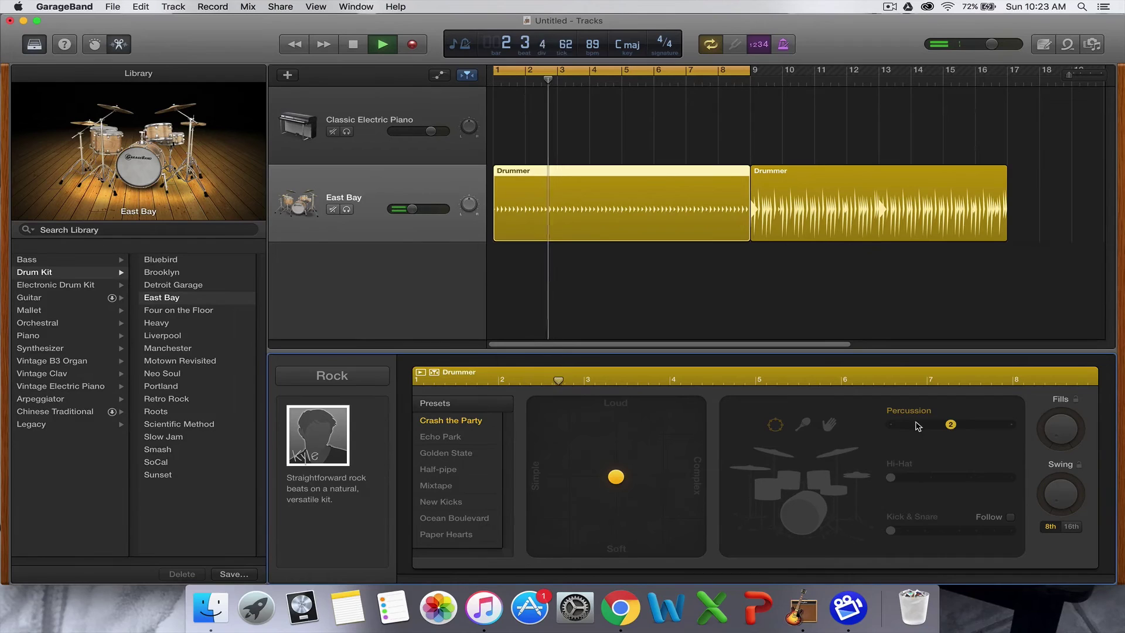
Try percussion complexity levels and shaker, then settle on hand claps
{"action": "left_click_drag", "start_coordinate": [950, 424], "coordinate": [891, 424]}
{"action": "left_click", "coordinate": [948, 425]}
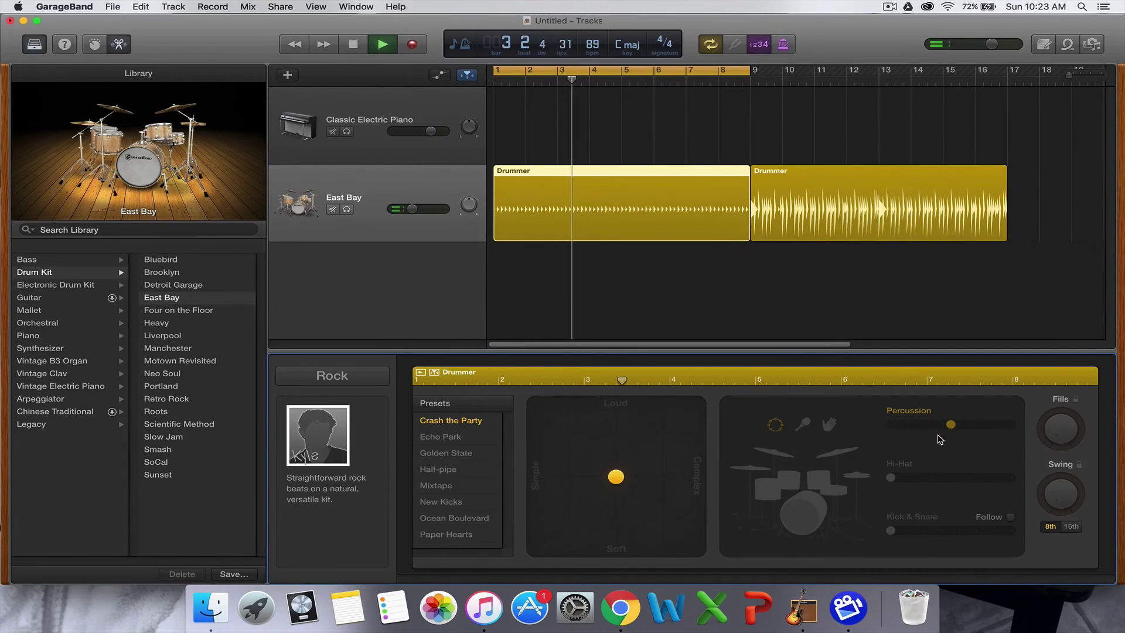
{"action": "left_click", "coordinate": [1011, 425]}
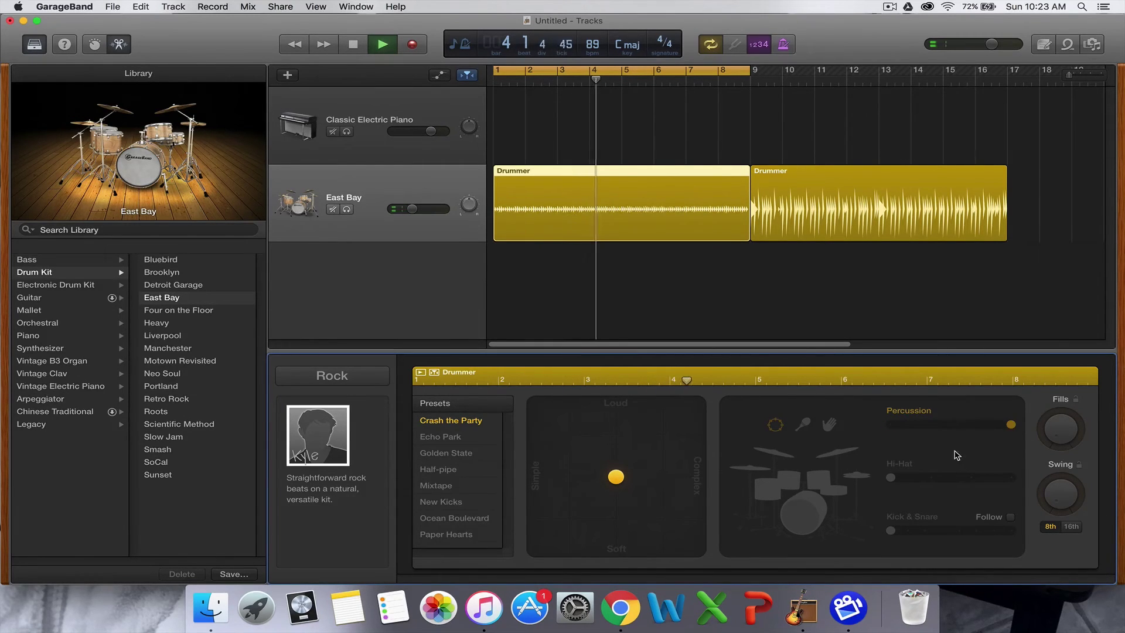
{"action": "left_click", "coordinate": [802, 426]}
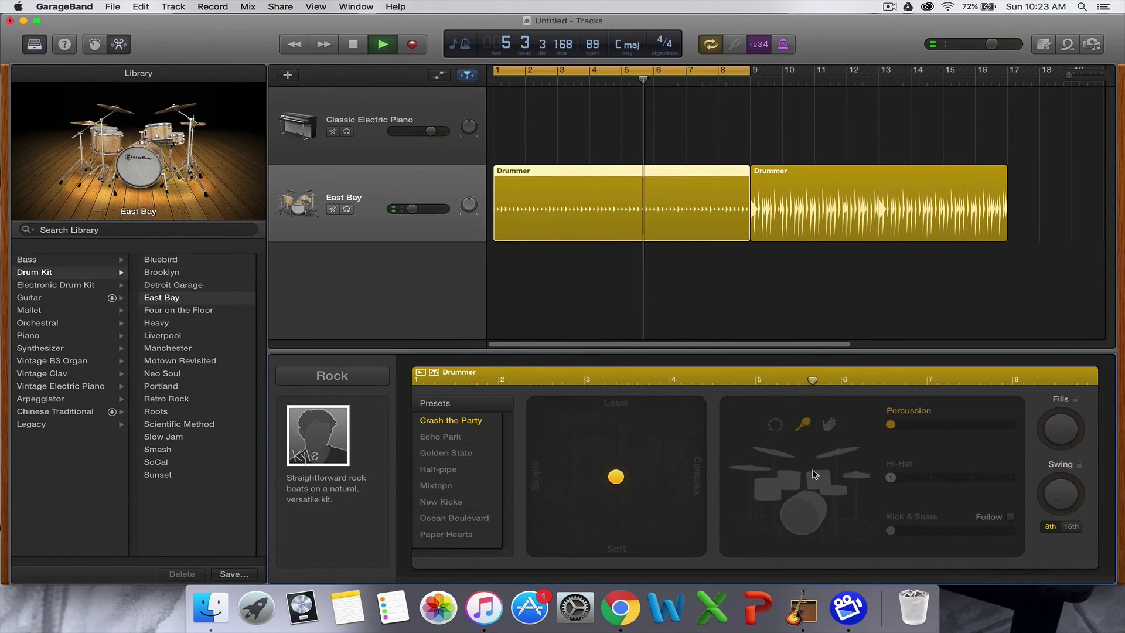
{"action": "left_click", "coordinate": [829, 426]}
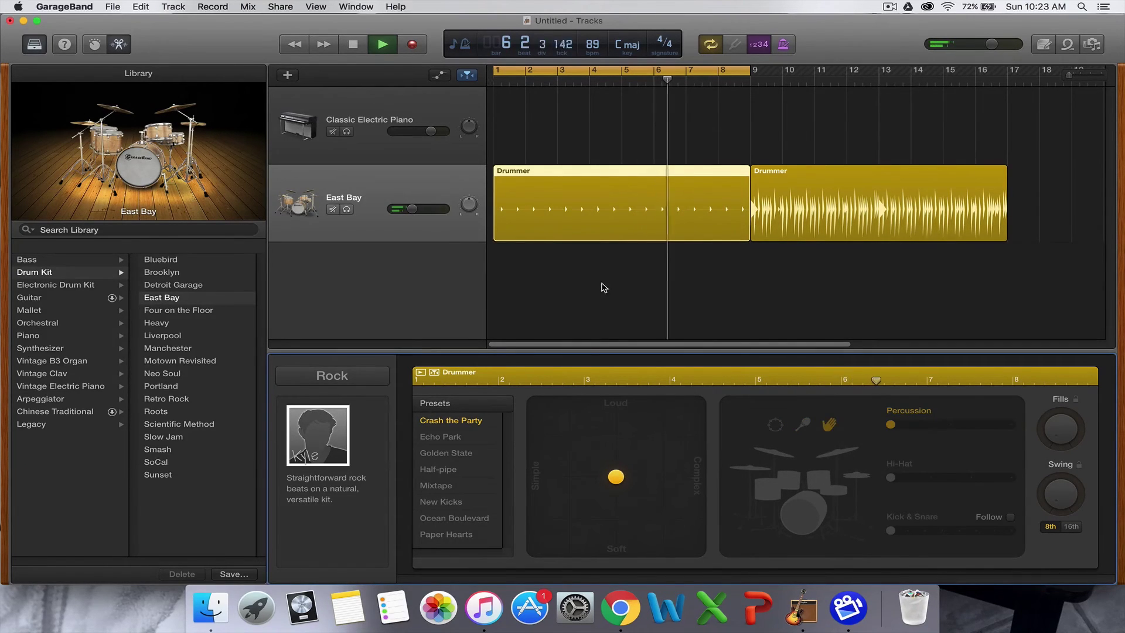
Raise the East Bay track volume to about -2 dB and stop playback
{"action": "left_click", "coordinate": [412, 208]}
{"action": "left_click_drag", "start_coordinate": [412, 208], "coordinate": [426, 208]}
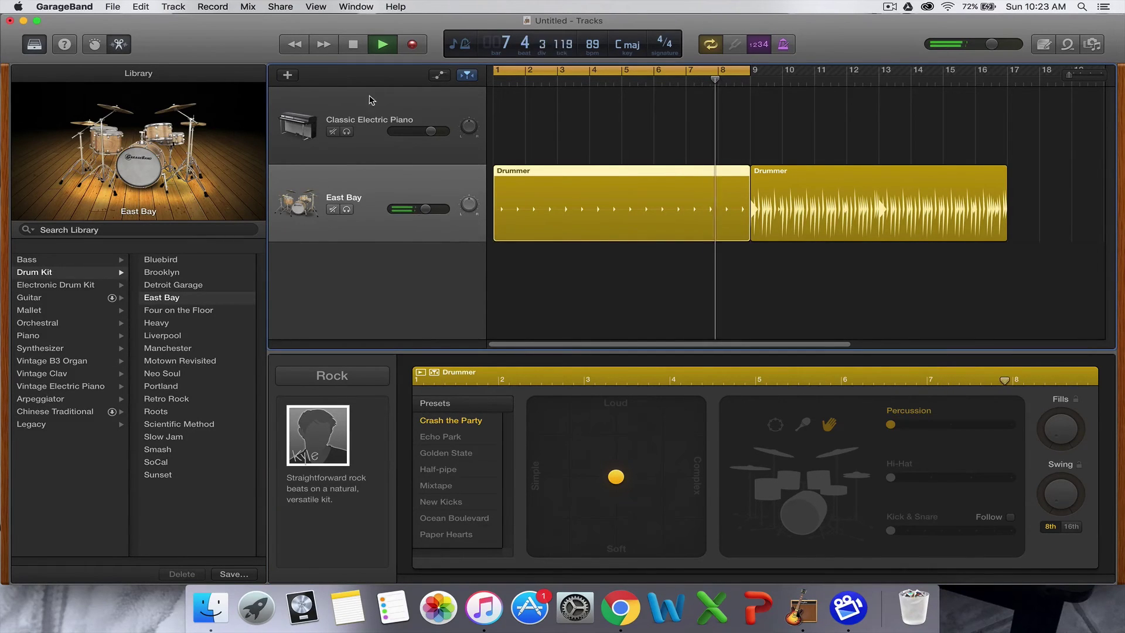
{"action": "left_click", "coordinate": [352, 52]}
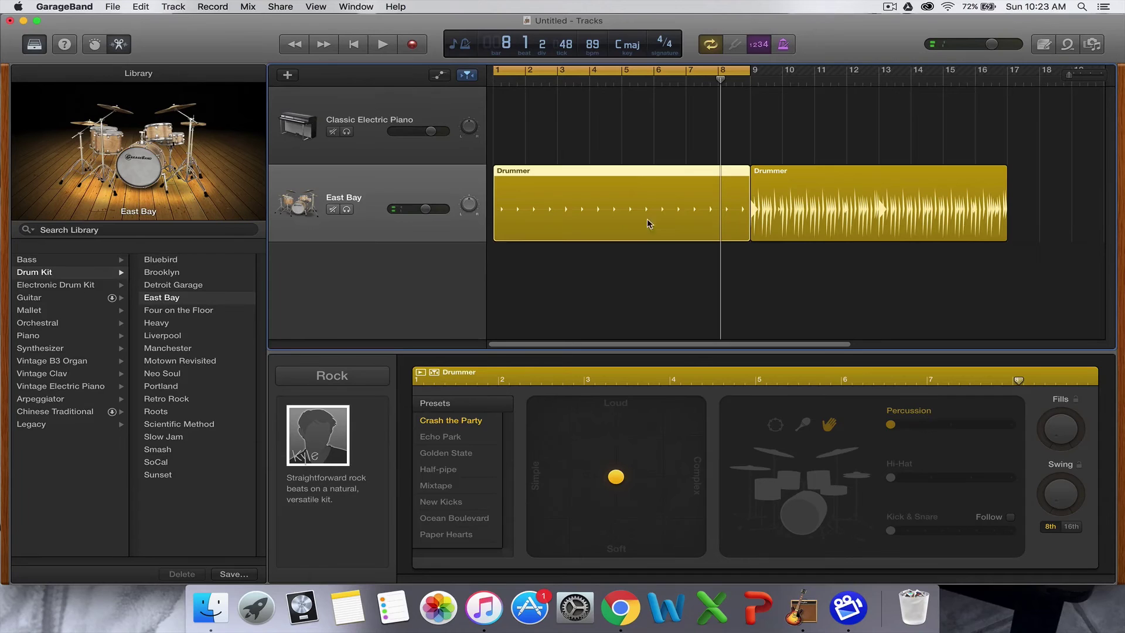
Select the second Drummer region to show its Mixtape drummer settings in the Drummer Editor
{"action": "left_click", "coordinate": [844, 186]}
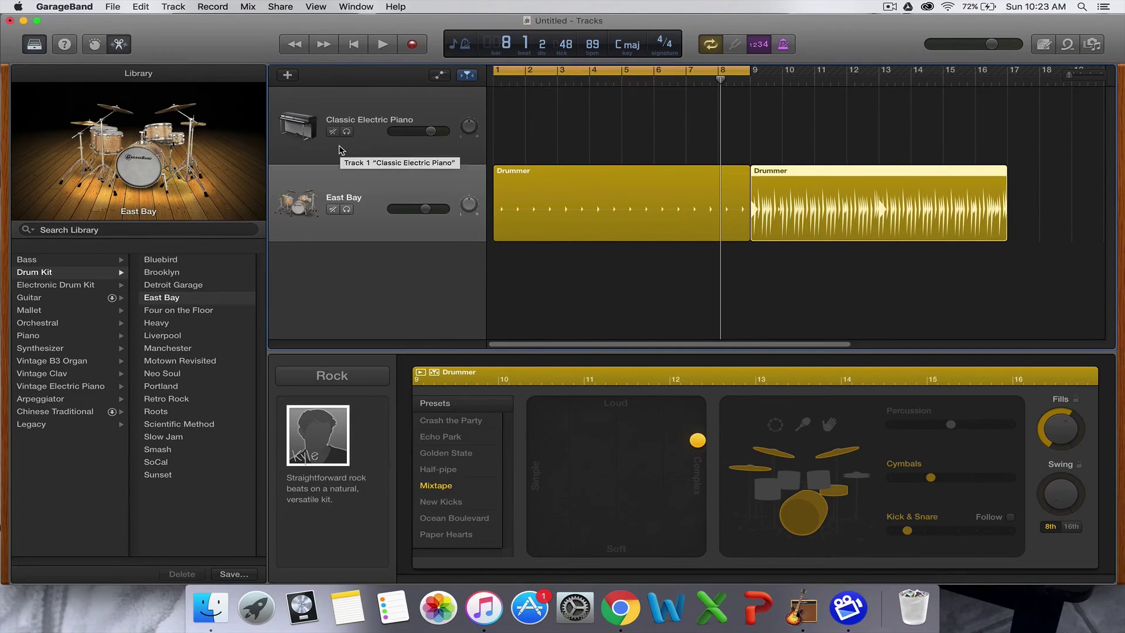
Create a software instrument track with the Drum Kit > East Bay sound and return the playhead to the start
{"action": "left_click", "coordinate": [288, 77]}
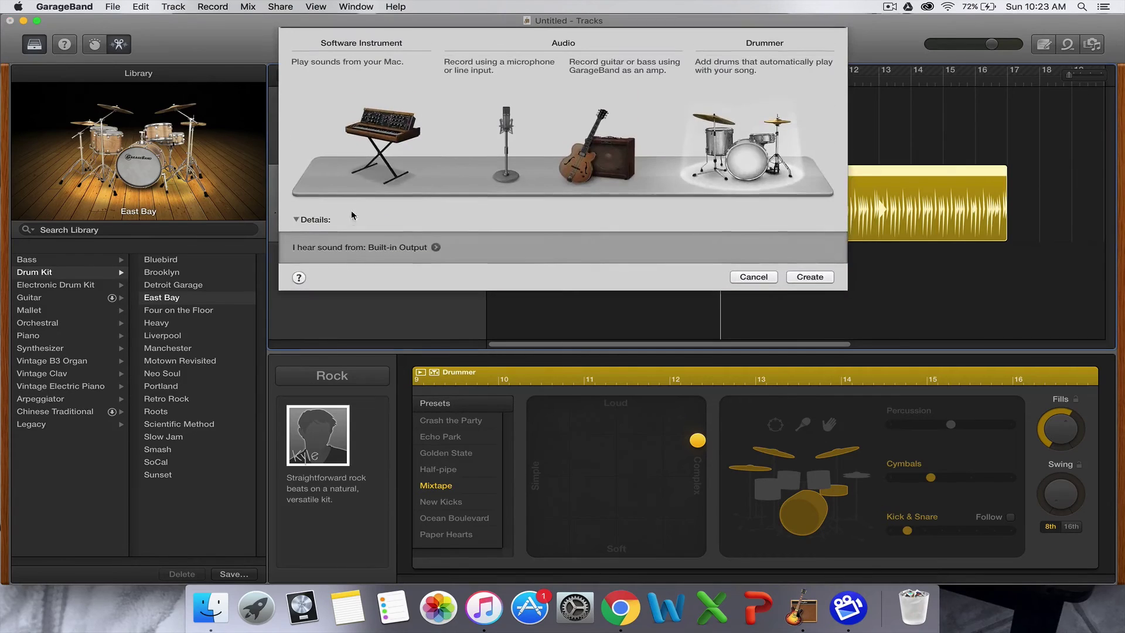
{"action": "left_click", "coordinate": [381, 128]}
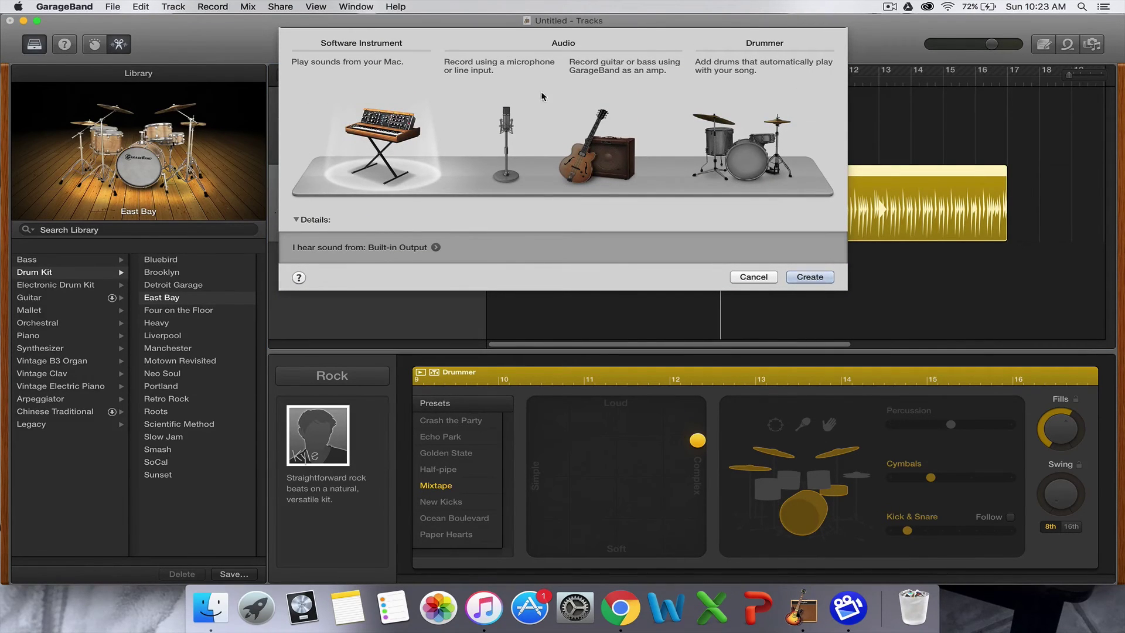
{"action": "left_click", "coordinate": [808, 278]}
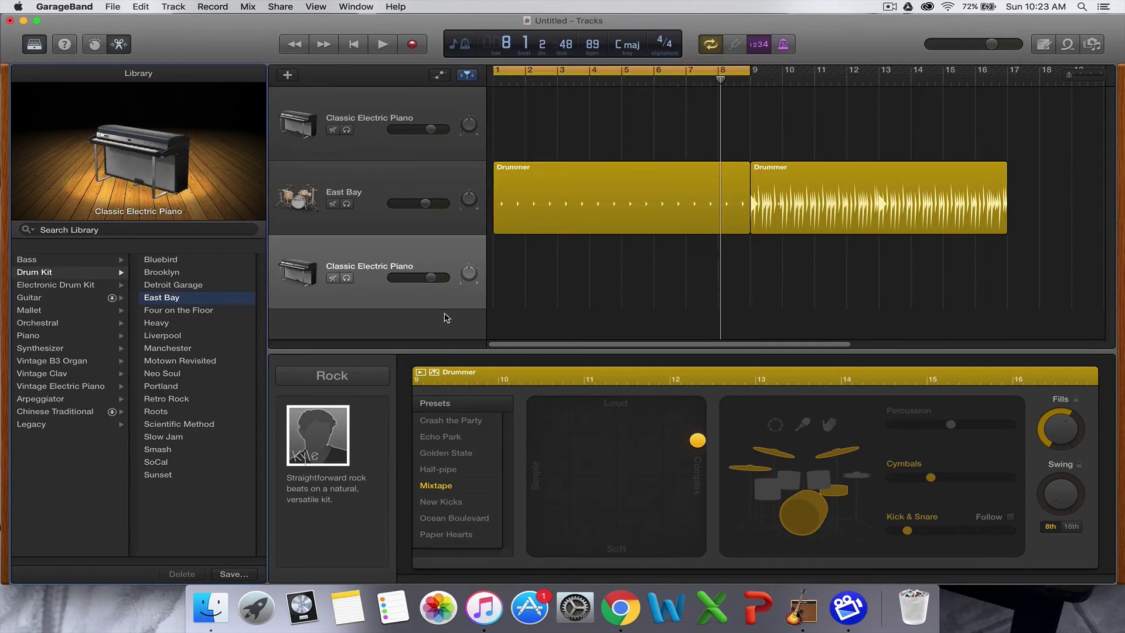
{"action": "left_click", "coordinate": [43, 273]}
{"action": "left_click", "coordinate": [162, 301]}
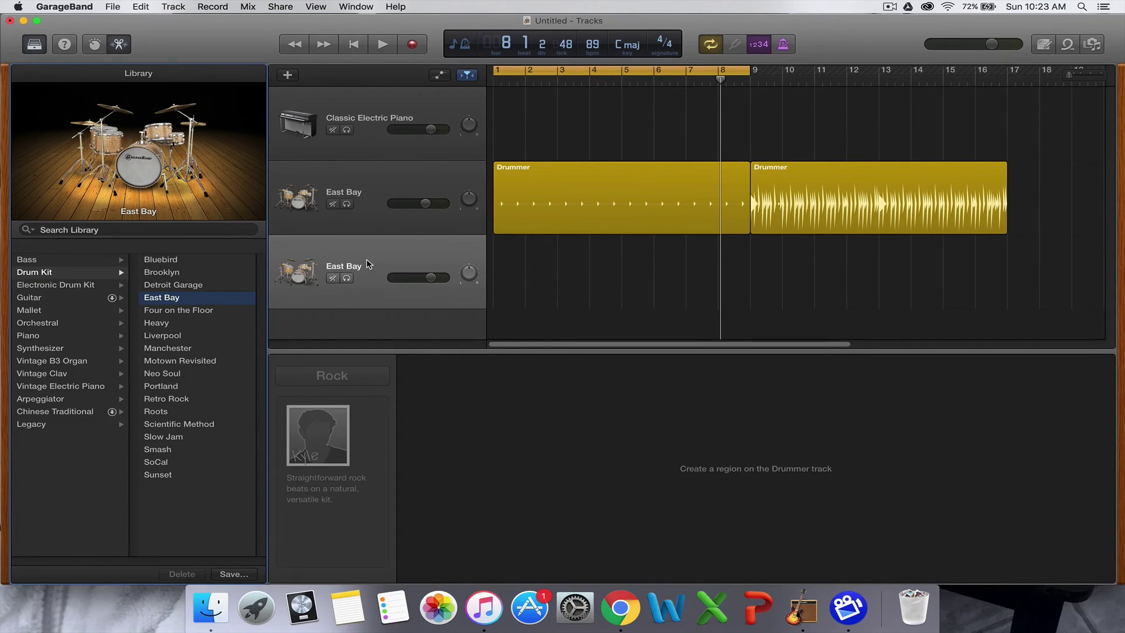
{"action": "left_click", "coordinate": [495, 80]}
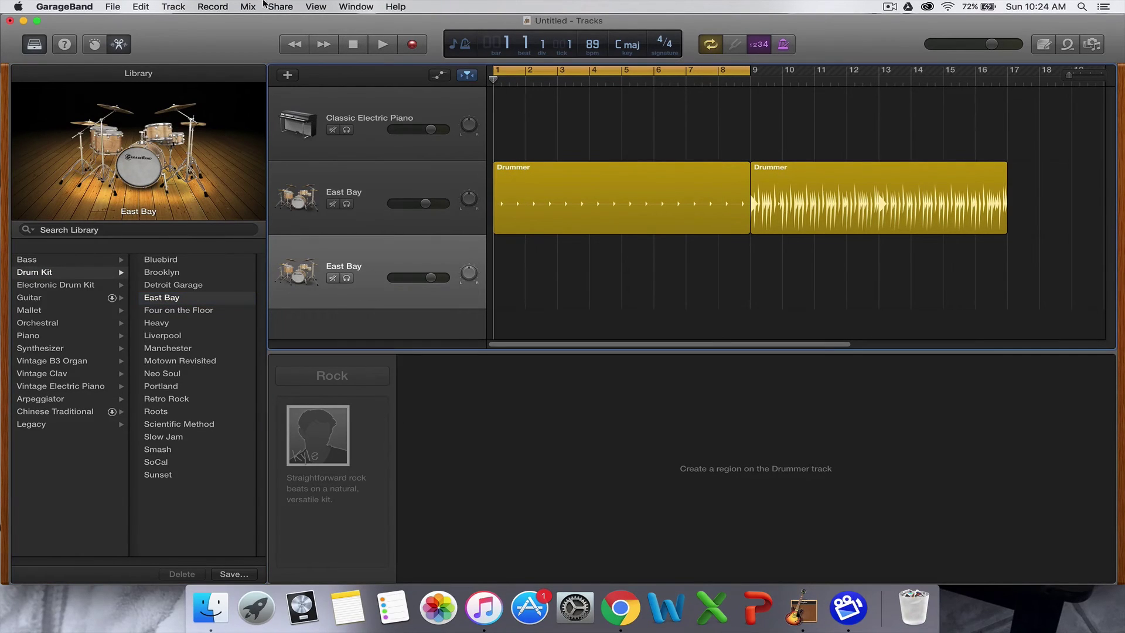
{"action": "left_click", "coordinate": [315, 8]}
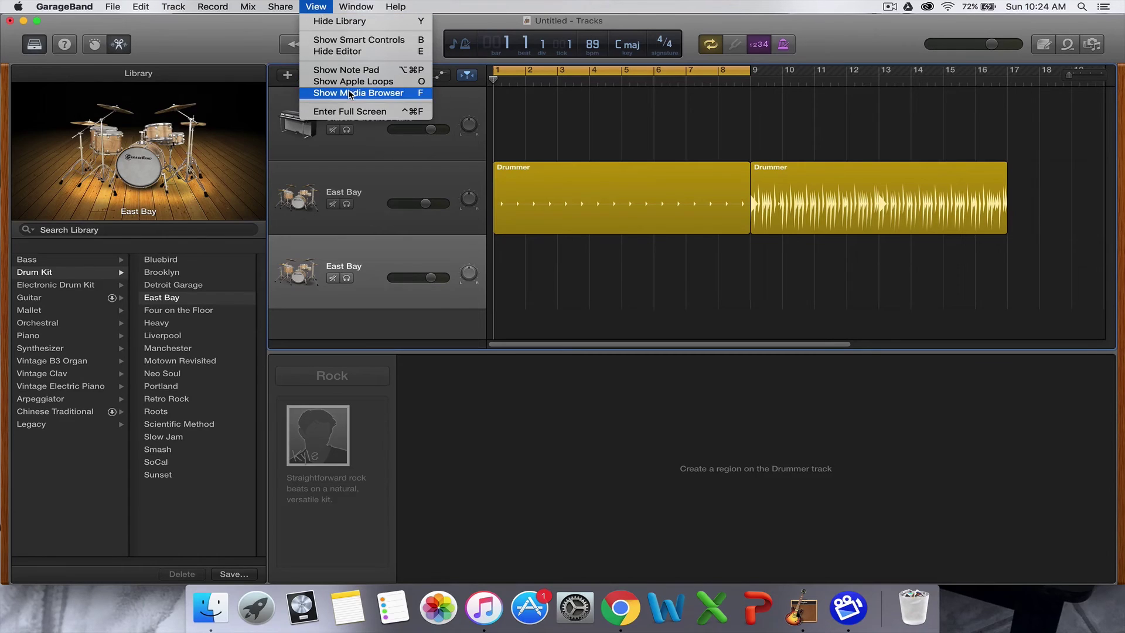
Show the on-screen musical typing window in its piano keyboard layout
{"action": "mouse_move", "coordinate": [356, 7]}
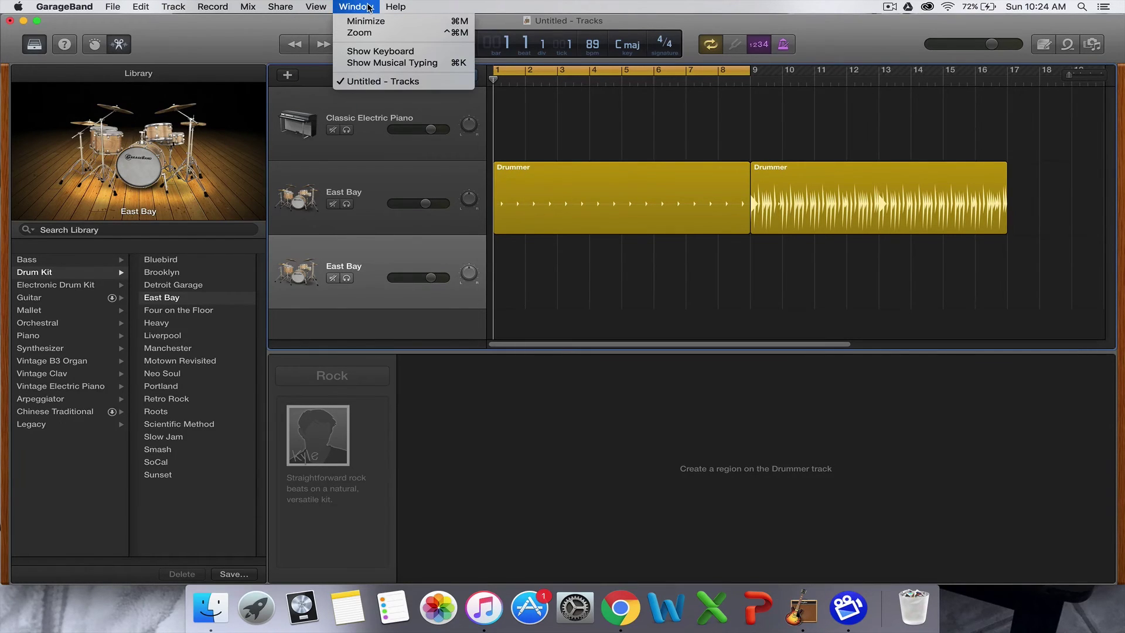
{"action": "left_click", "coordinate": [354, 63]}
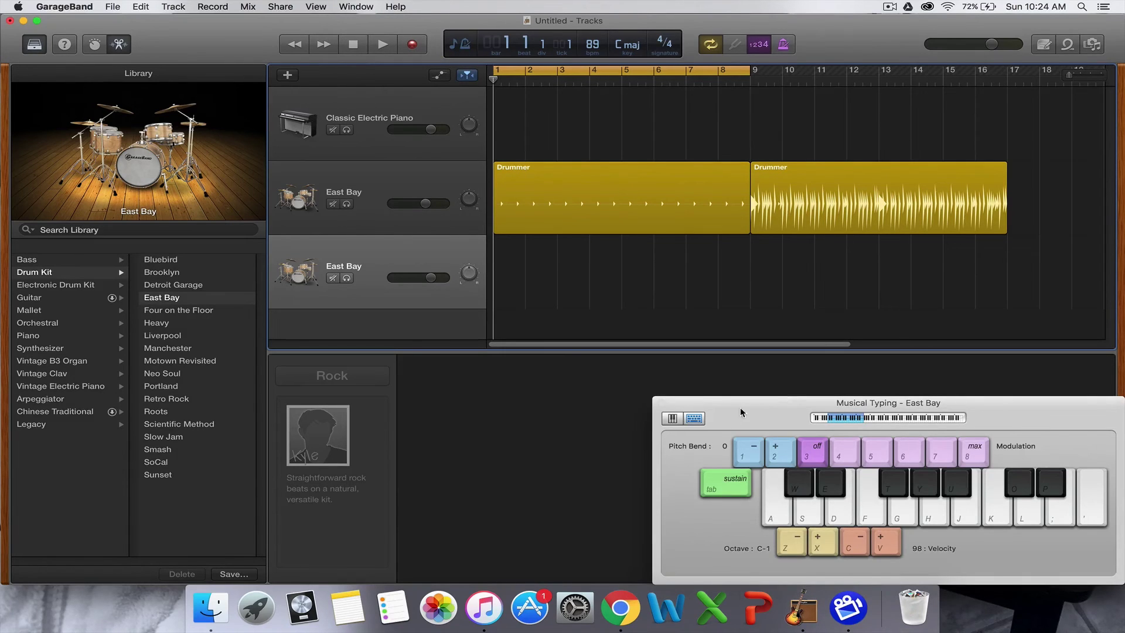
{"action": "left_click", "coordinate": [673, 418]}
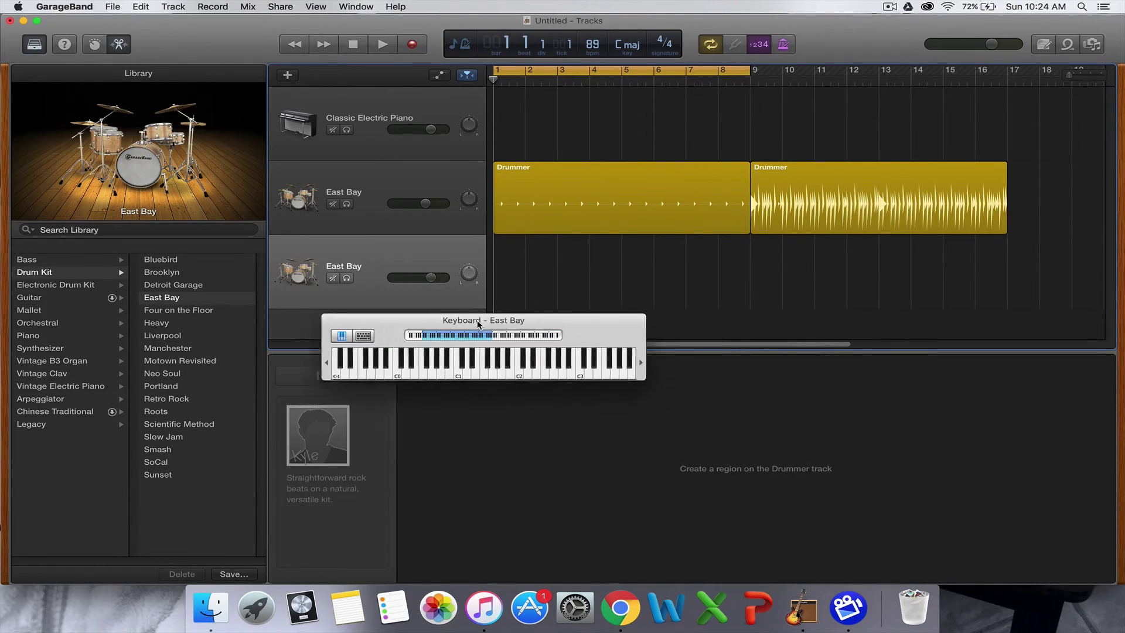
Enlarge and reposition the East Bay keyboard window, shifting its range down to C-1–C3
{"action": "left_click_drag", "start_coordinate": [540, 332], "coordinate": [859, 447]}
{"action": "left_click_drag", "start_coordinate": [704, 276], "coordinate": [701, 337]}
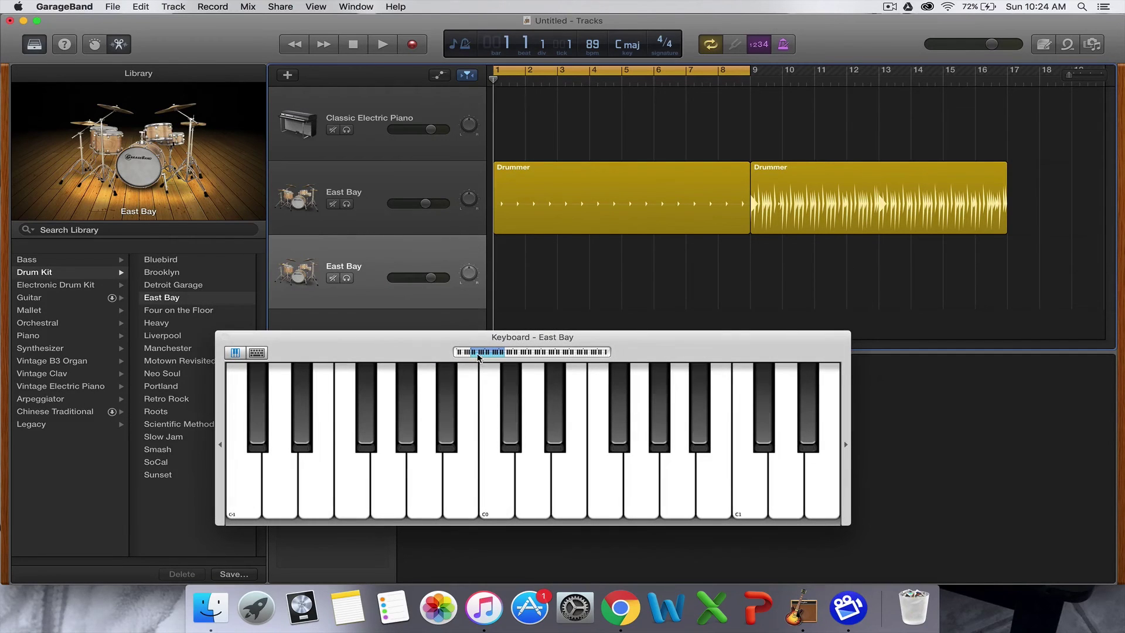
{"action": "left_click_drag", "start_coordinate": [851, 444], "coordinate": [1045, 410]}
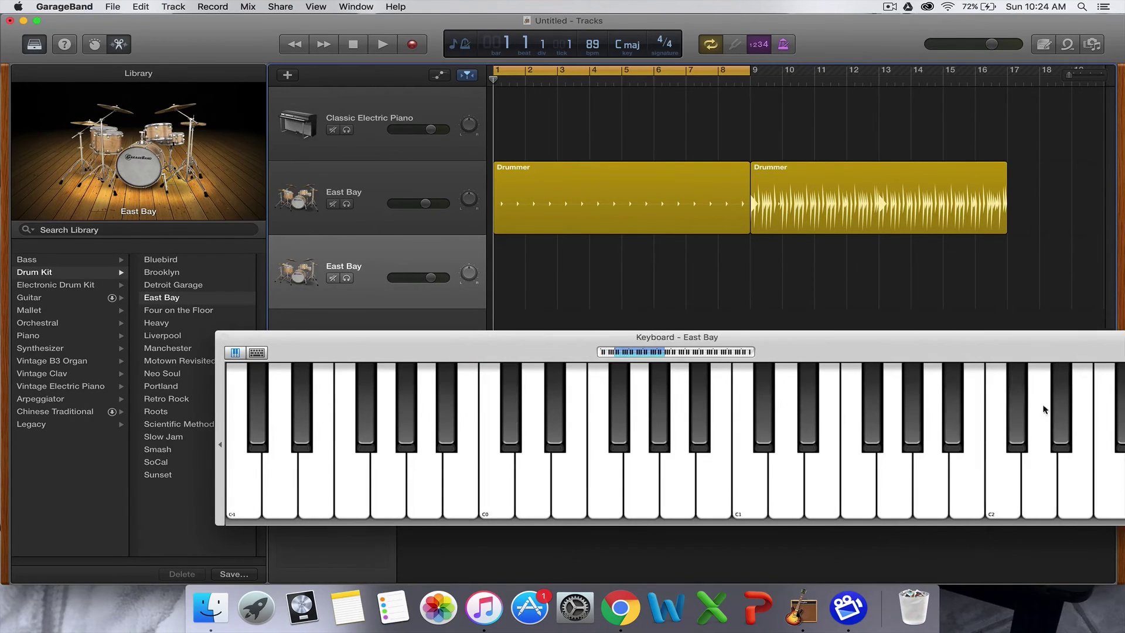
{"action": "left_click_drag", "start_coordinate": [901, 341], "coordinate": [693, 336]}
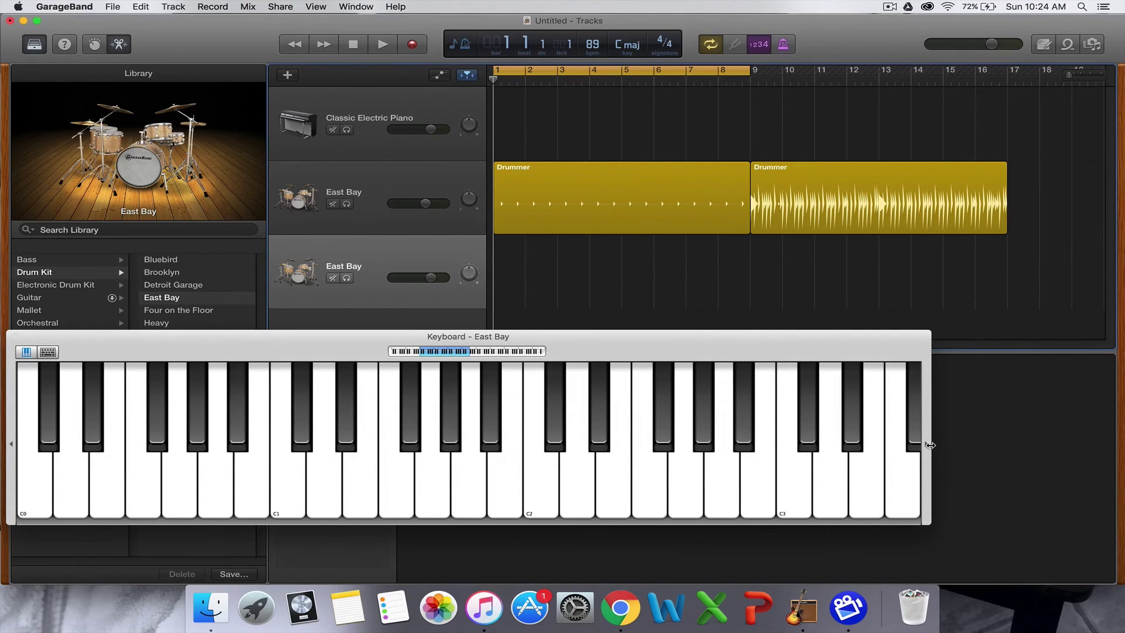
{"action": "left_click_drag", "start_coordinate": [929, 446], "coordinate": [1116, 447]}
{"action": "left_click_drag", "start_coordinate": [688, 336], "coordinate": [708, 332]}
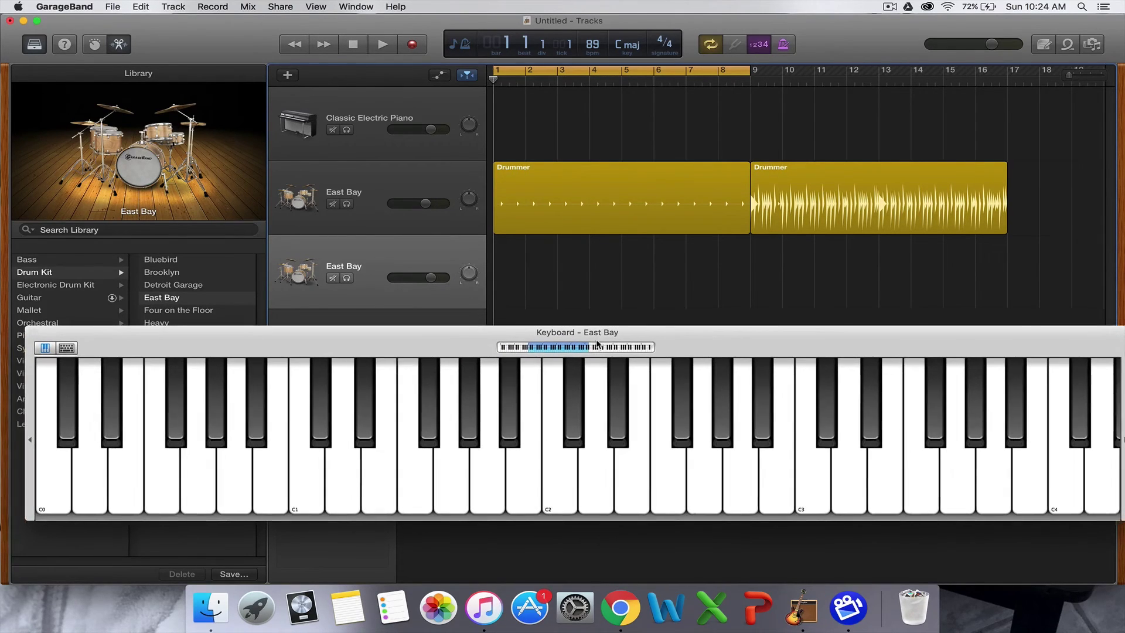
{"action": "left_click_drag", "start_coordinate": [542, 346], "coordinate": [527, 346]}
{"action": "left_click_drag", "start_coordinate": [695, 344], "coordinate": [694, 357]}
{"action": "left_click", "coordinate": [509, 425]}
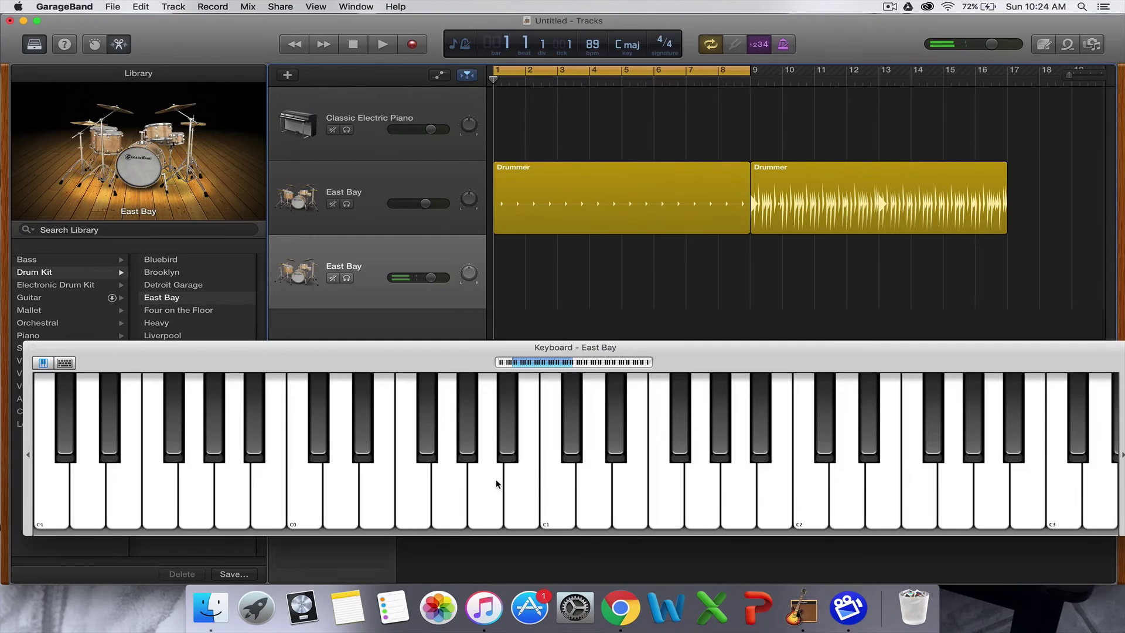
{"action": "left_click", "coordinate": [426, 435]}
{"action": "left_click", "coordinate": [467, 431]}
{"action": "left_click", "coordinate": [679, 431]}
{"action": "left_click", "coordinate": [711, 428]}
{"action": "left_click", "coordinate": [589, 502]}
{"action": "left_click", "coordinate": [630, 494]}
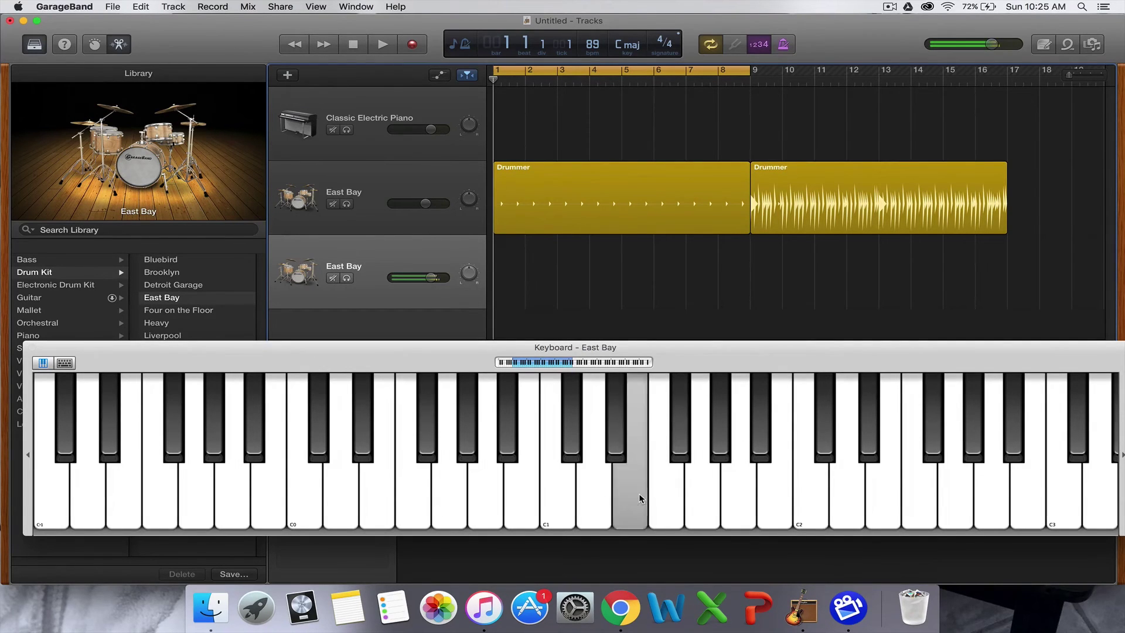
{"action": "left_click", "coordinate": [577, 442]}
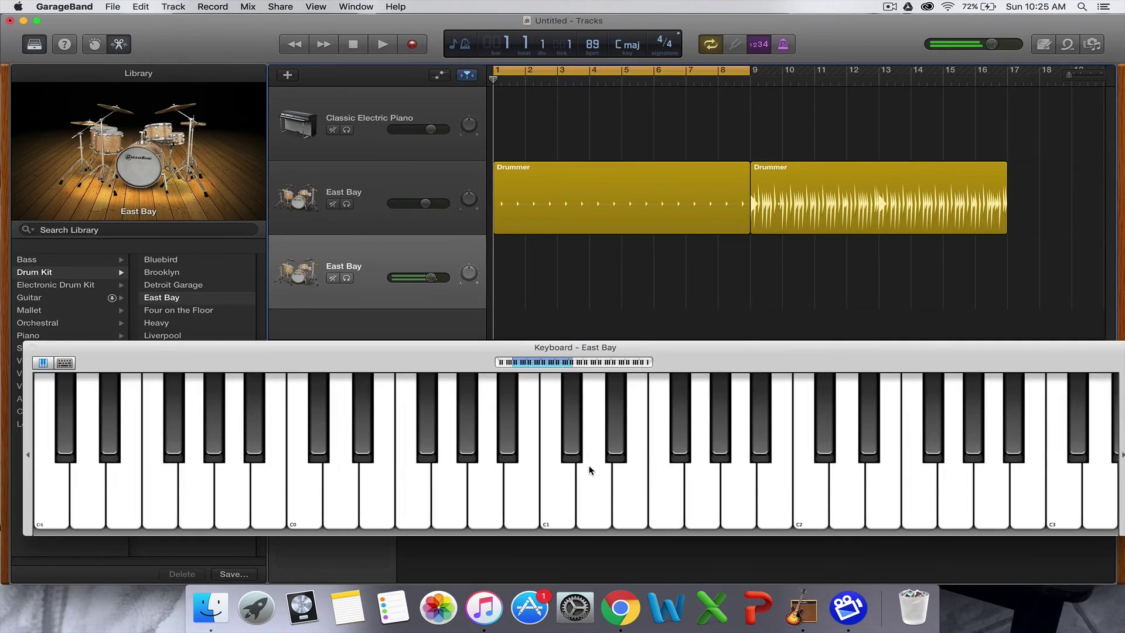
{"action": "left_click", "coordinate": [617, 443]}
{"action": "left_click", "coordinate": [537, 518]}
{"action": "left_click_drag", "start_coordinate": [820, 495], "coordinate": [681, 500]}
{"action": "left_click", "coordinate": [824, 434]}
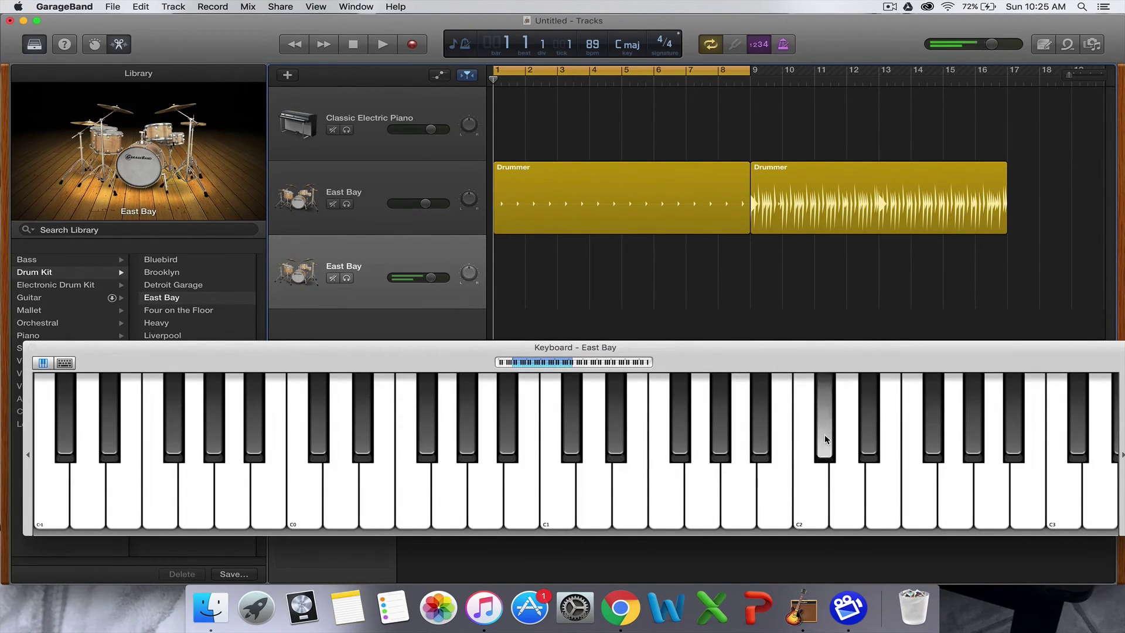
{"action": "left_click", "coordinate": [878, 498]}
{"action": "left_click", "coordinate": [914, 504]}
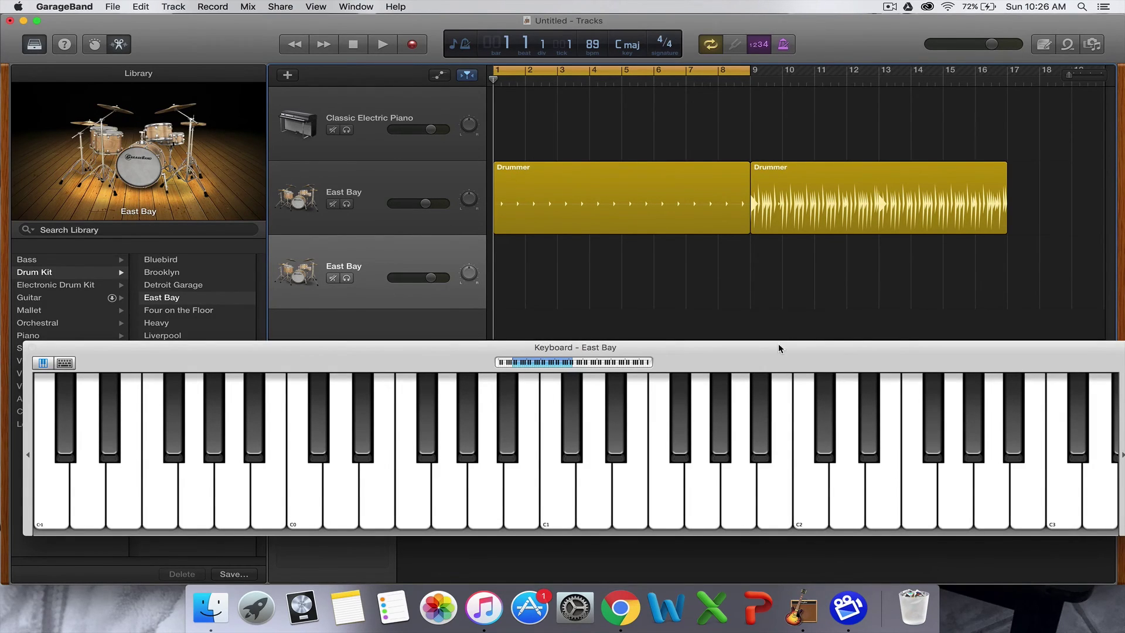
Close the keyboard and create a bar-1 MIDI region holding one short F#1 hi-hat note
{"action": "left_click_drag", "start_coordinate": [778, 348], "coordinate": [762, 375]}
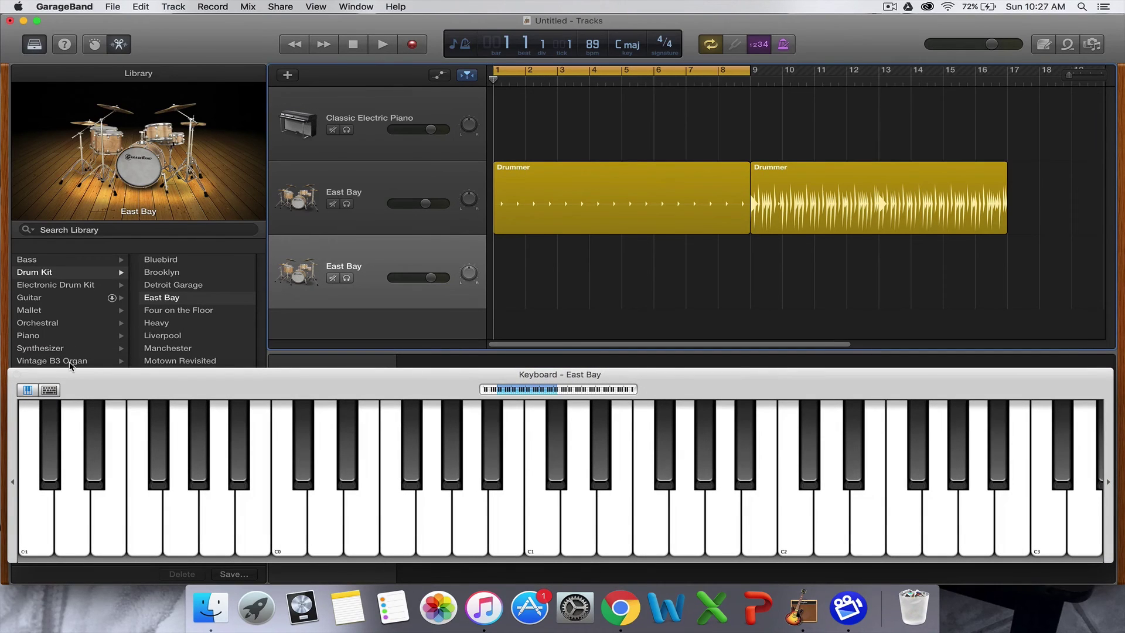
{"action": "left_click", "coordinate": [16, 374]}
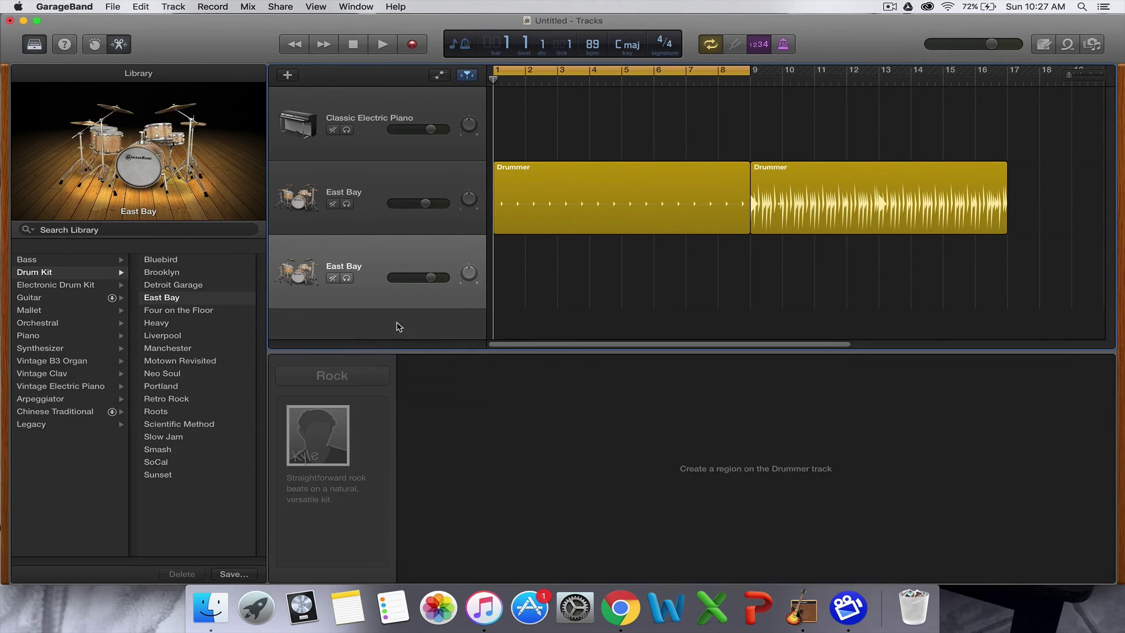
{"action": "left_click", "coordinate": [520, 283], "text": "super"}
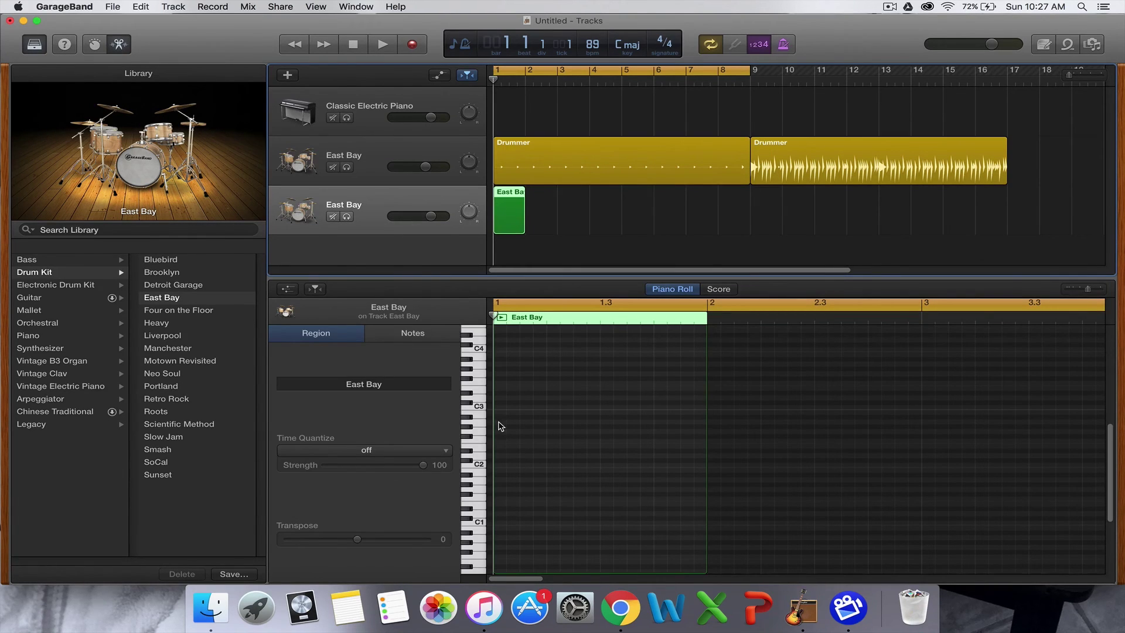
{"action": "left_click", "coordinate": [499, 449], "text": "super"}
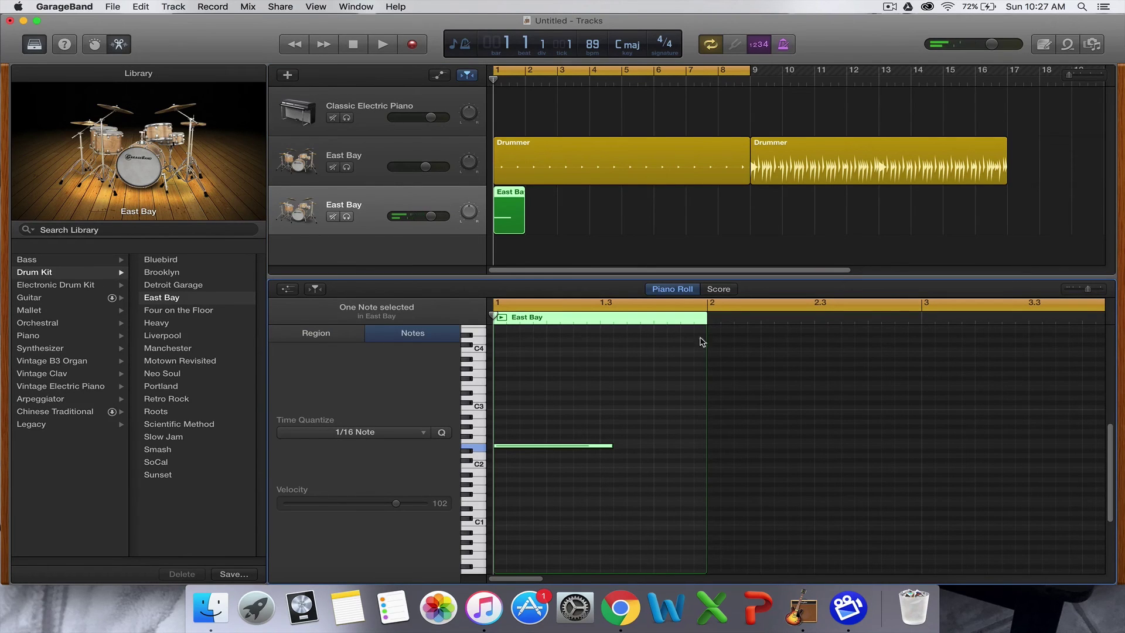
{"action": "left_click_drag", "start_coordinate": [611, 446], "coordinate": [505, 448]}
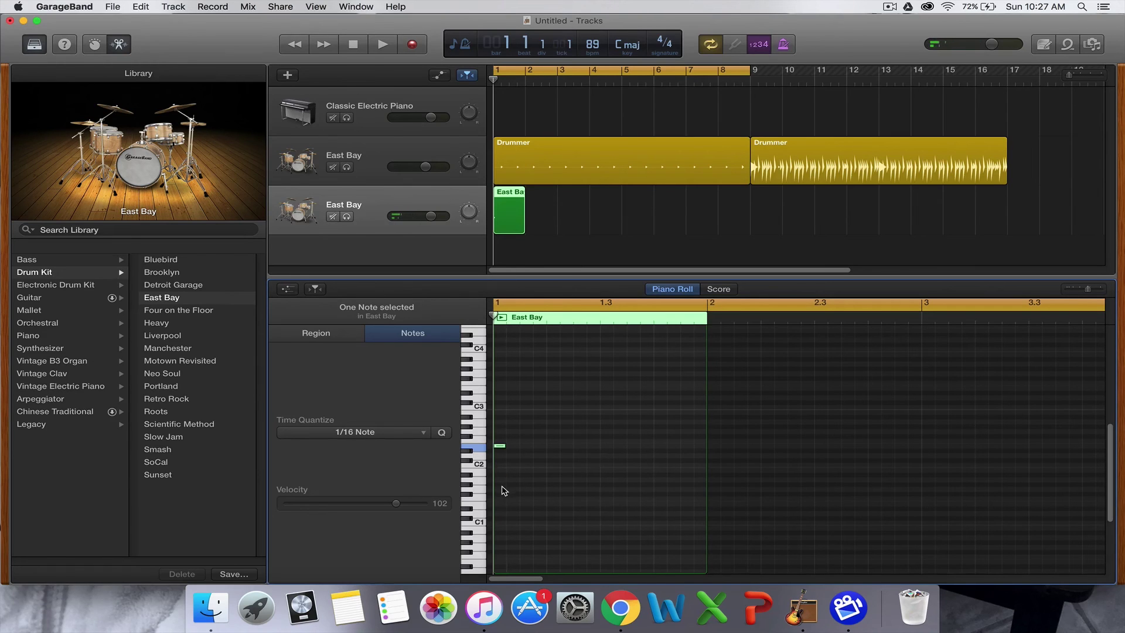
{"action": "left_click_drag", "start_coordinate": [499, 448], "coordinate": [499, 495]}
Record the second and third F#1 hi-hat notes, deleting the extra recorded notes
{"action": "left_click", "coordinate": [527, 325]}
{"action": "left_click", "coordinate": [519, 317]}
{"action": "key", "text": "r"}
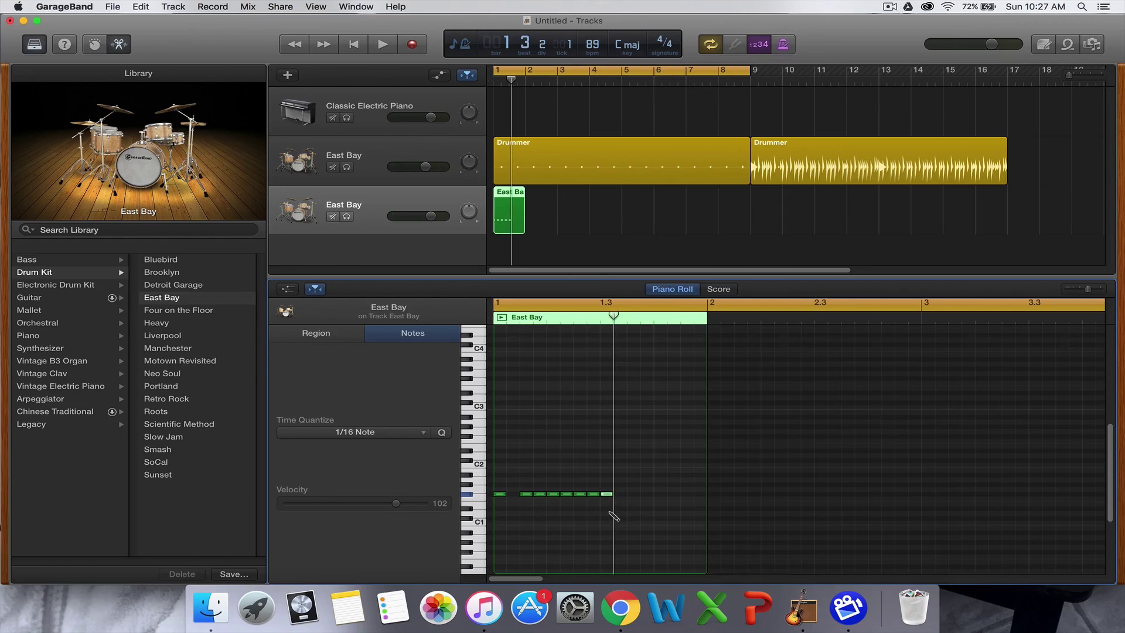
{"action": "key", "text": "space"}
{"action": "key", "text": "BackSpace"}
{"action": "key", "text": "BackSpace"}
{"action": "key", "text": "BackSpace"}
{"action": "key", "text": "BackSpace"}
{"action": "key", "text": "BackSpace"}
{"action": "key", "text": "BackSpace"}
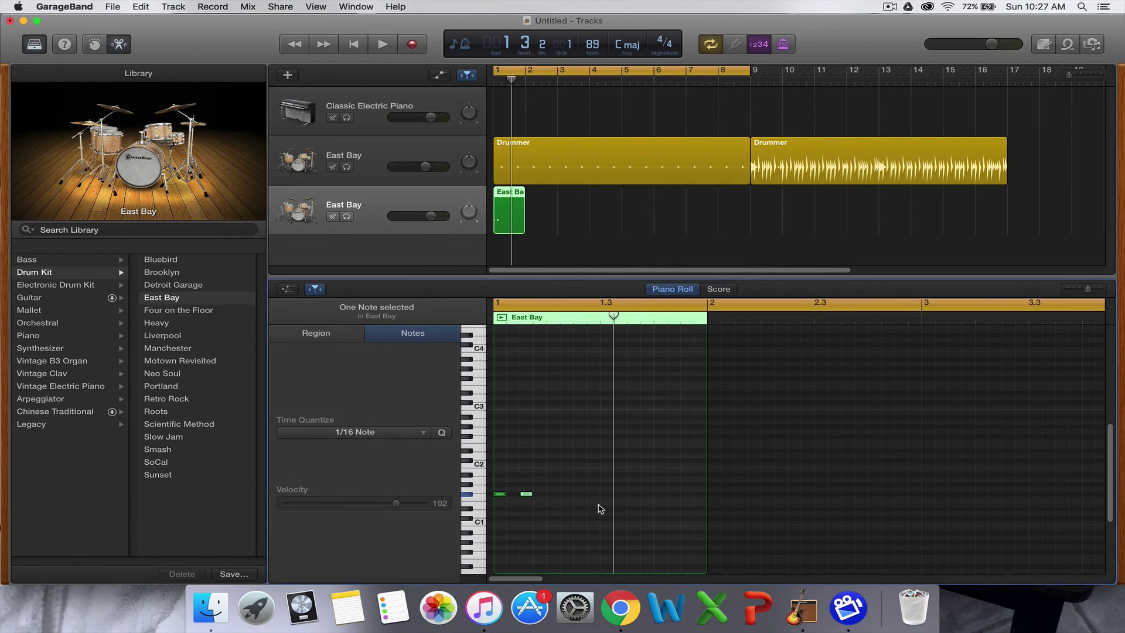
{"action": "left_click", "coordinate": [552, 322]}
{"action": "key", "text": "r"}
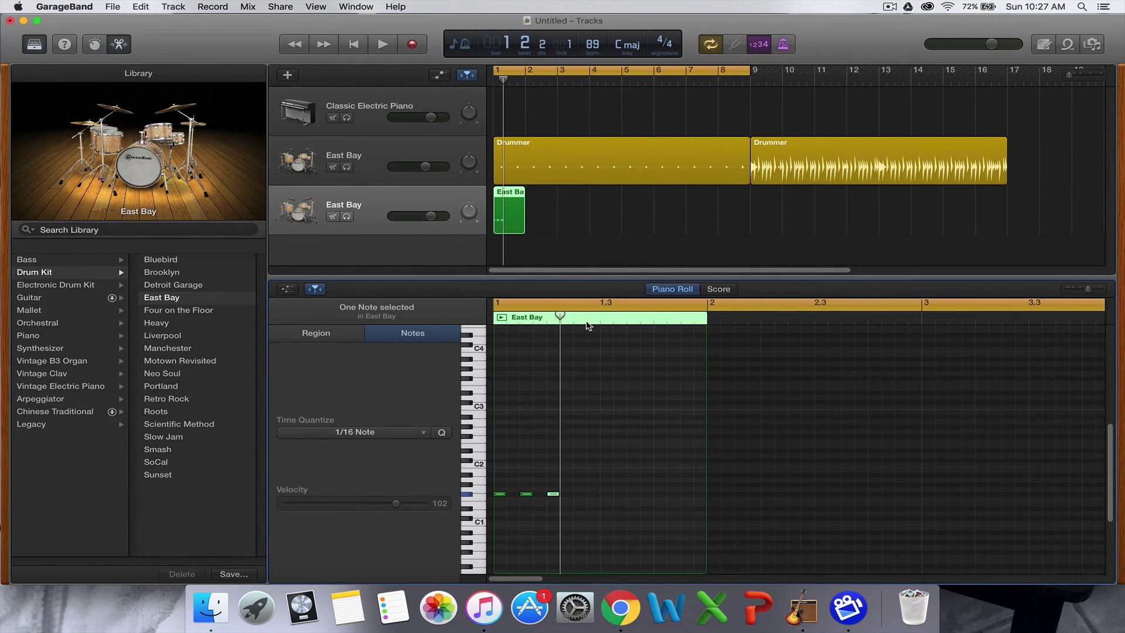
Add the fourth, fifth and sixth hi-hat notes, nudge them into place, and select all six
{"action": "left_click", "coordinate": [600, 322]}
{"action": "left_click", "coordinate": [590, 494], "text": "super"}
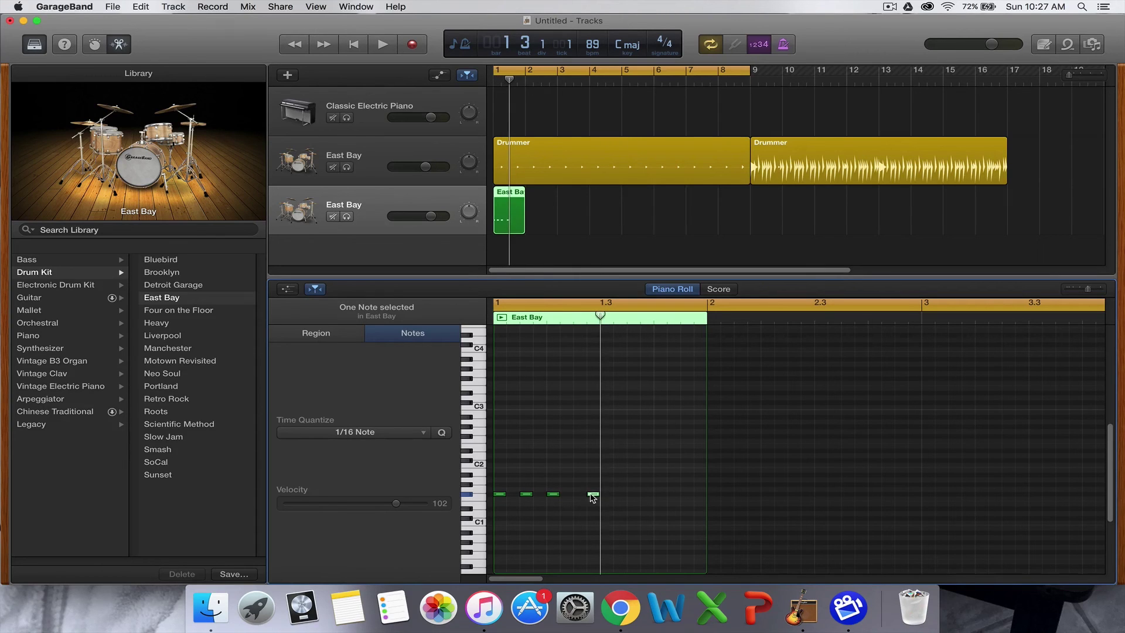
{"action": "left_click_drag", "start_coordinate": [590, 494], "coordinate": [586, 493]}
{"action": "left_click", "coordinate": [625, 321]}
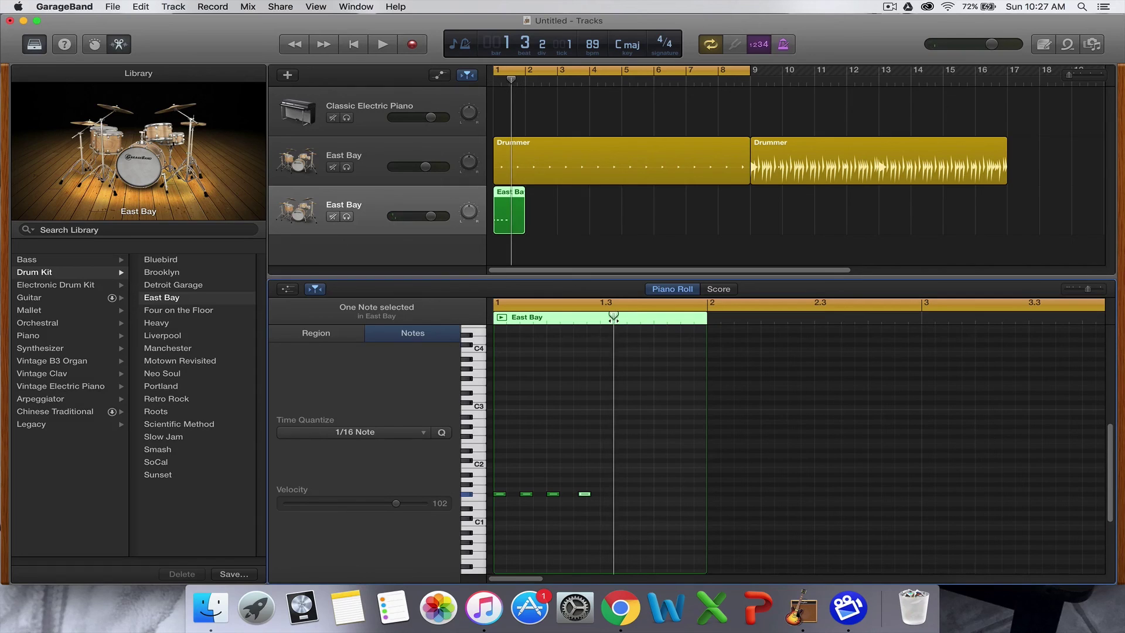
{"action": "left_click", "coordinate": [621, 495], "text": "super"}
{"action": "left_click_drag", "start_coordinate": [619, 497], "coordinate": [607, 497]}
{"action": "left_click", "coordinate": [644, 325]}
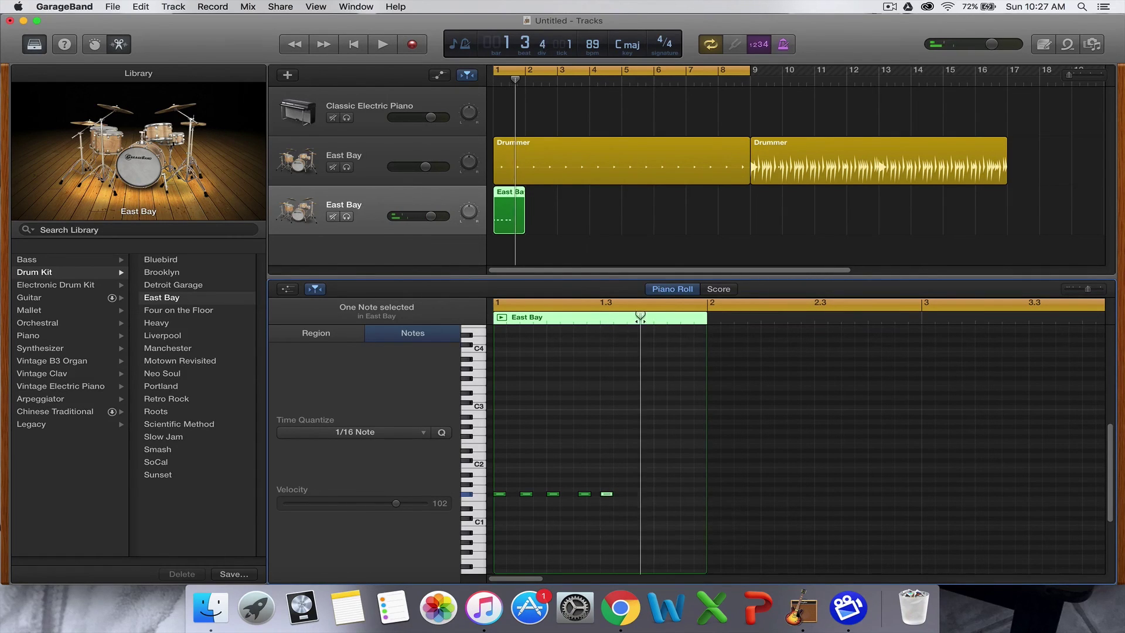
{"action": "left_click", "coordinate": [641, 495], "text": "super"}
{"action": "left_click_drag", "start_coordinate": [646, 496], "coordinate": [522, 513]}
{"action": "left_click", "coordinate": [657, 477]}
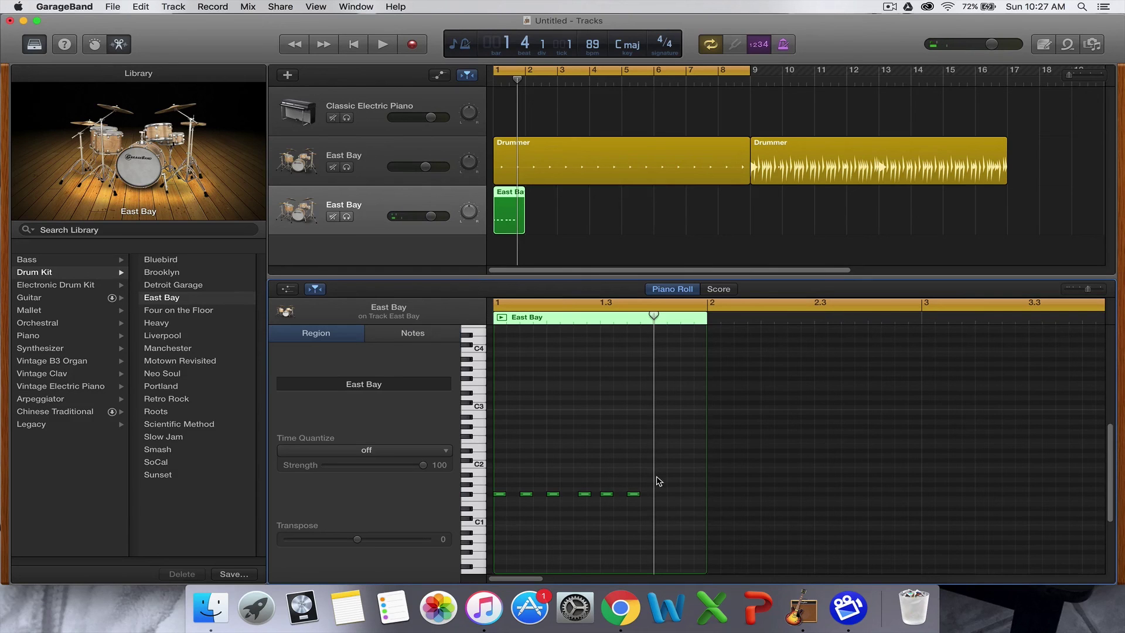
{"action": "left_click_drag", "start_coordinate": [682, 472], "coordinate": [498, 517]}
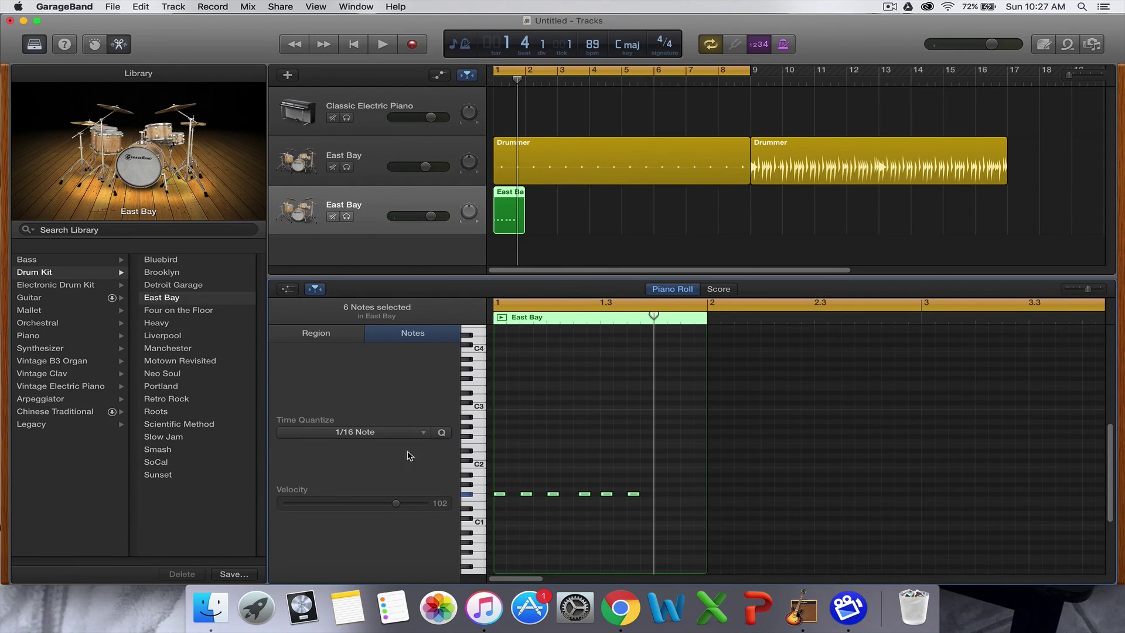
Quantize the selected hi-hat notes to the 1/16 Note grid
{"action": "left_click", "coordinate": [368, 434]}
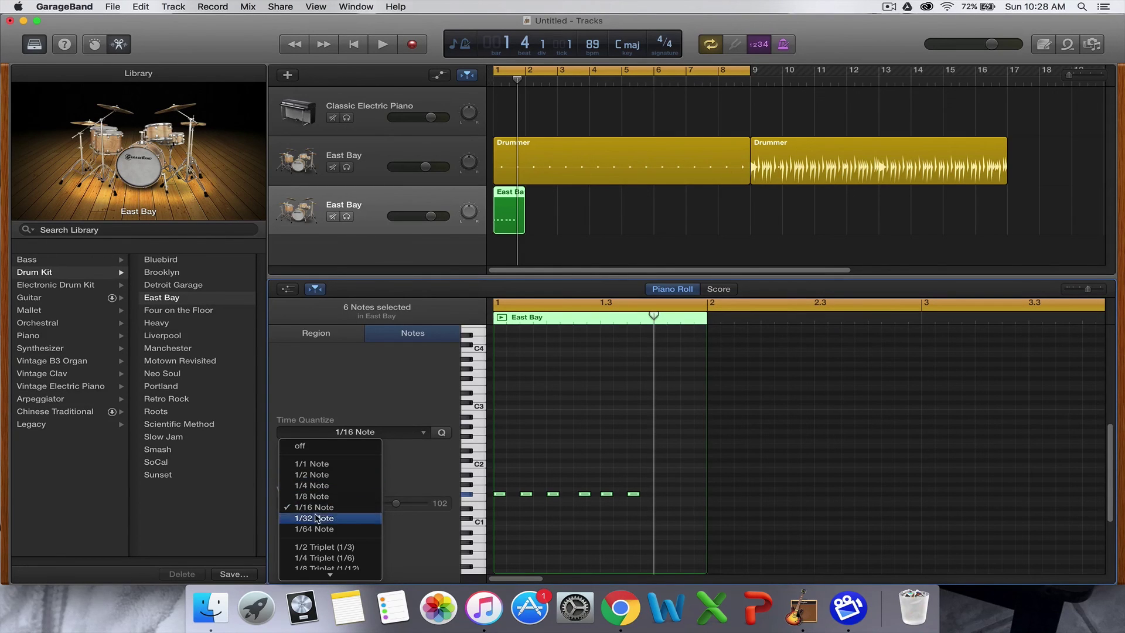
{"action": "left_click", "coordinate": [443, 436]}
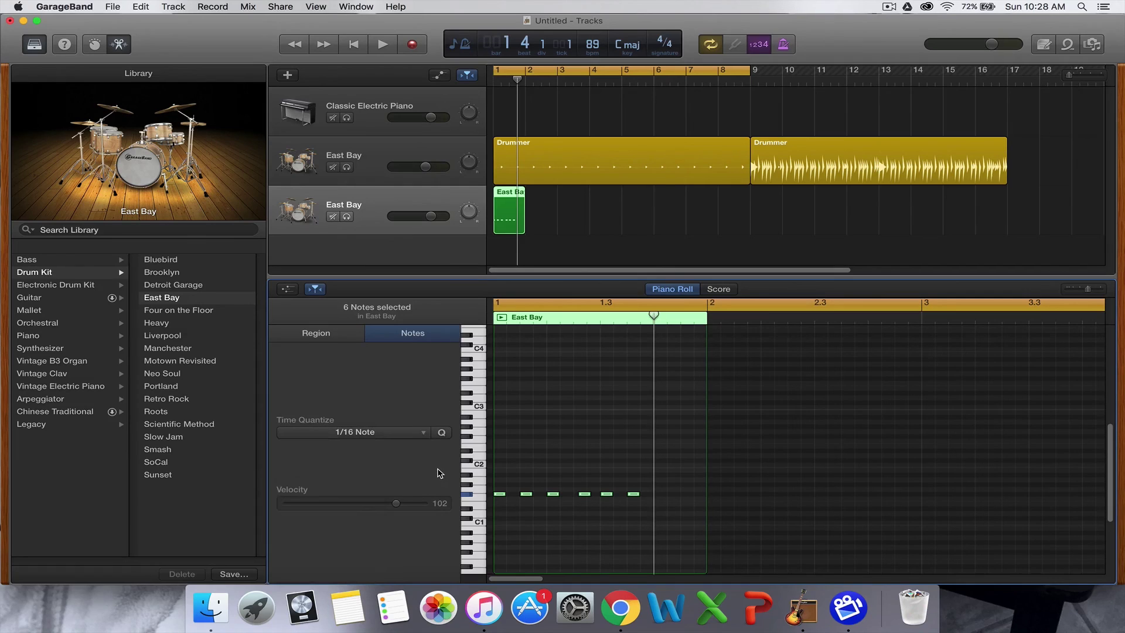
{"action": "left_click", "coordinate": [442, 433]}
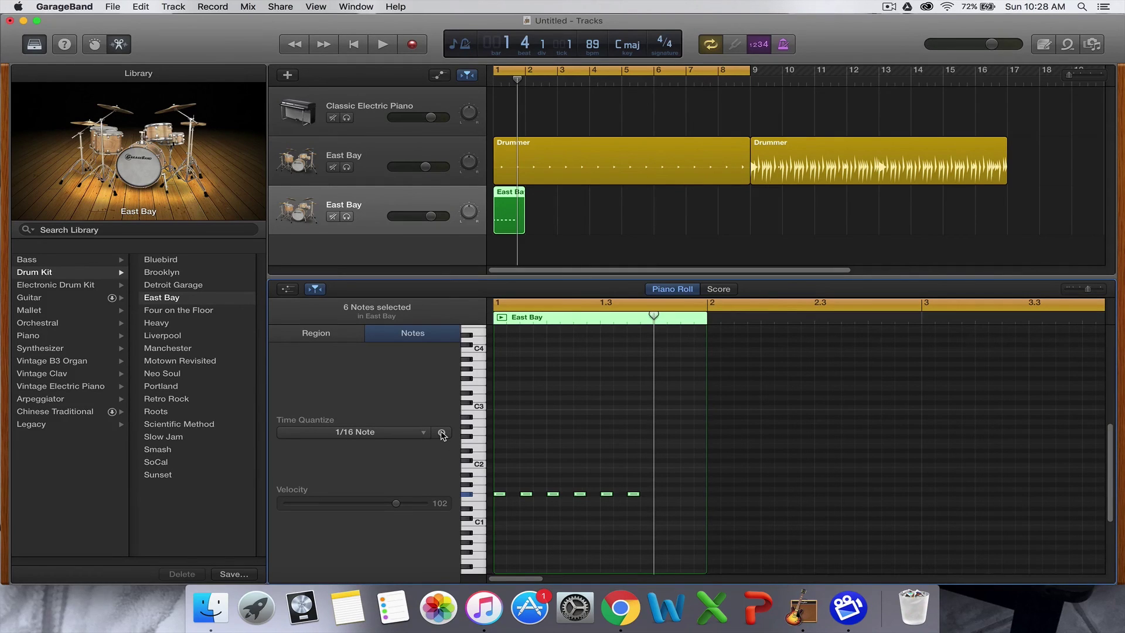
Reselect the notes, leaving only the last two hi-hat notes selected
{"action": "left_click", "coordinate": [647, 486]}
{"action": "left_click_drag", "start_coordinate": [641, 488], "coordinate": [503, 505]}
{"action": "left_click", "coordinate": [641, 479]}
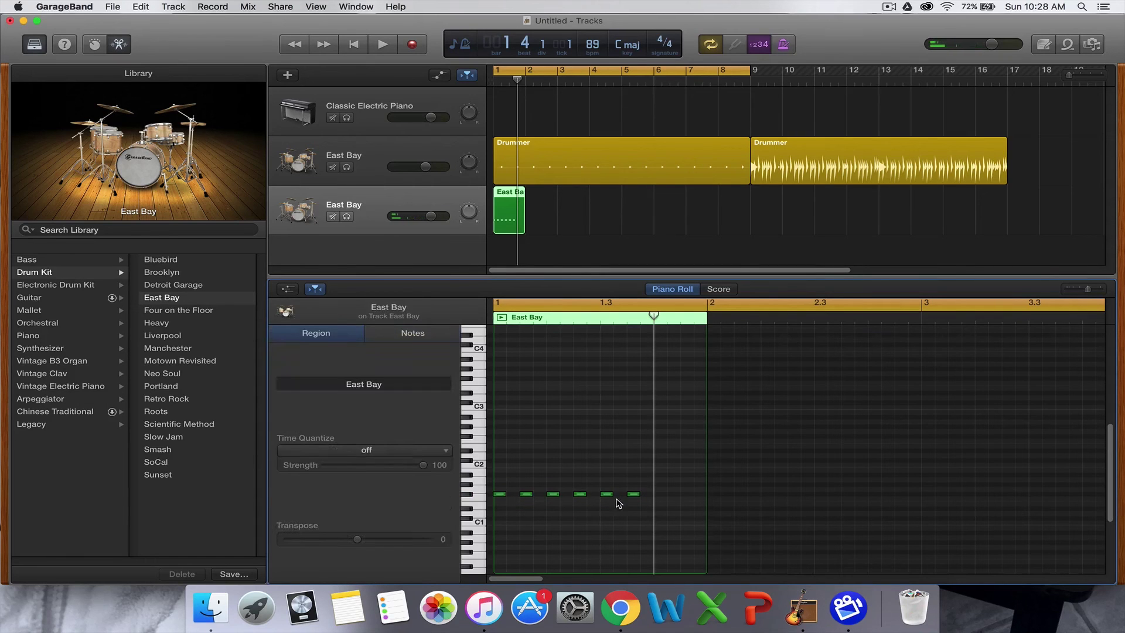
{"action": "left_click_drag", "start_coordinate": [625, 486], "coordinate": [602, 503]}
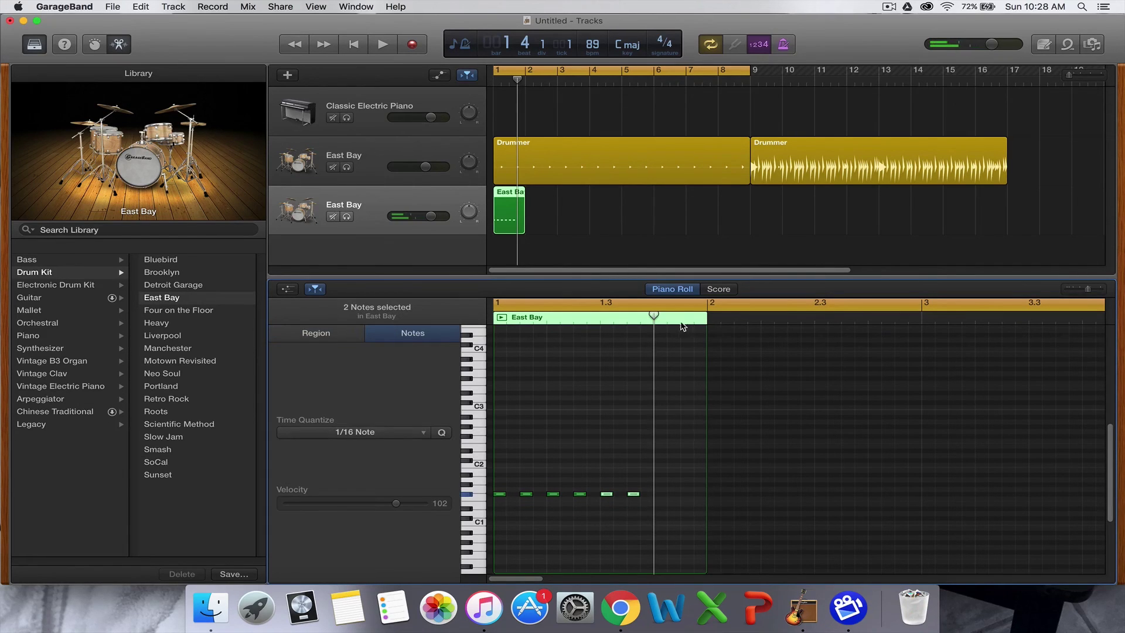
Copy and paste the last two hi-hats to extend the row to eight notes
{"action": "key", "text": "super+c"}
{"action": "key", "text": "super+v"}
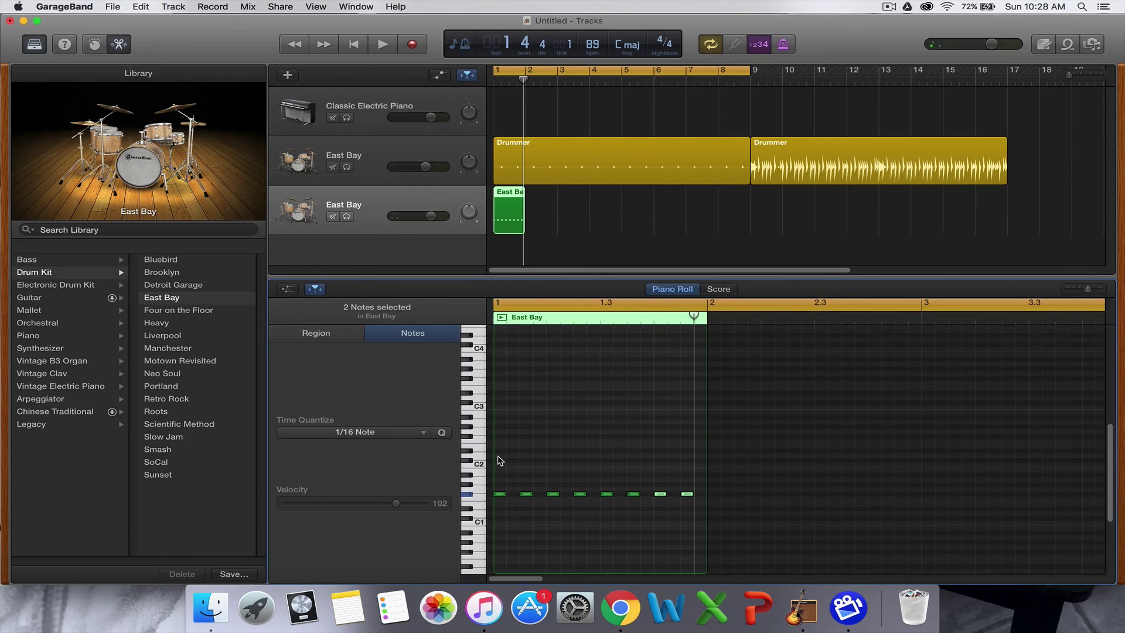
{"action": "left_click", "coordinate": [505, 527]}
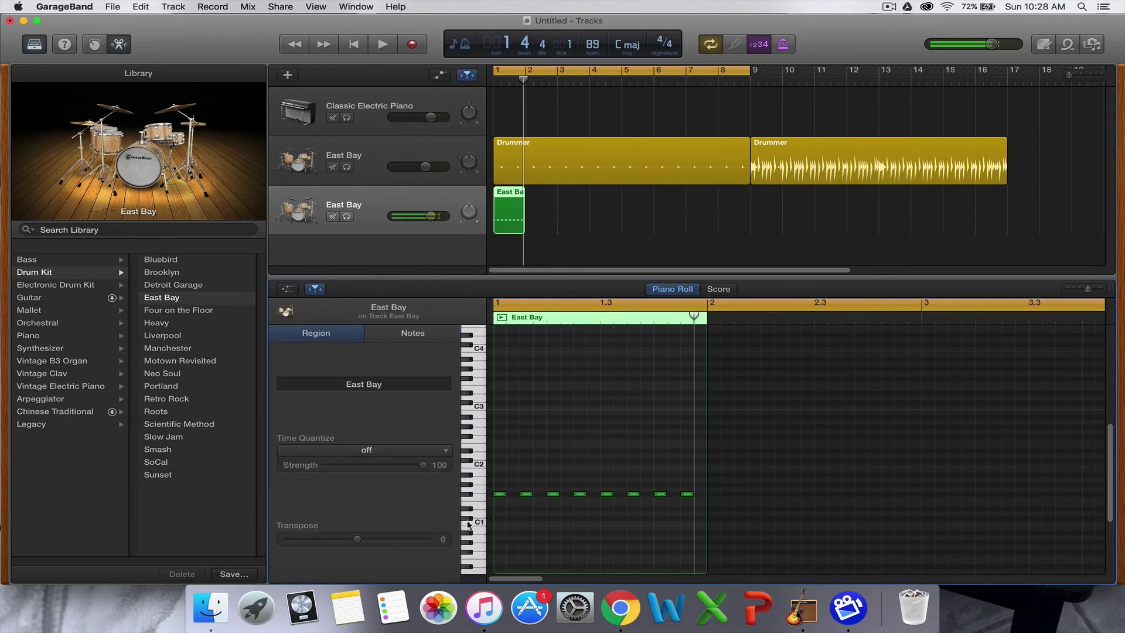
Add two C1 kick notes on beats 1 and 3, plus two D1 snare notes between them
{"action": "left_click", "coordinate": [498, 523], "text": "super"}
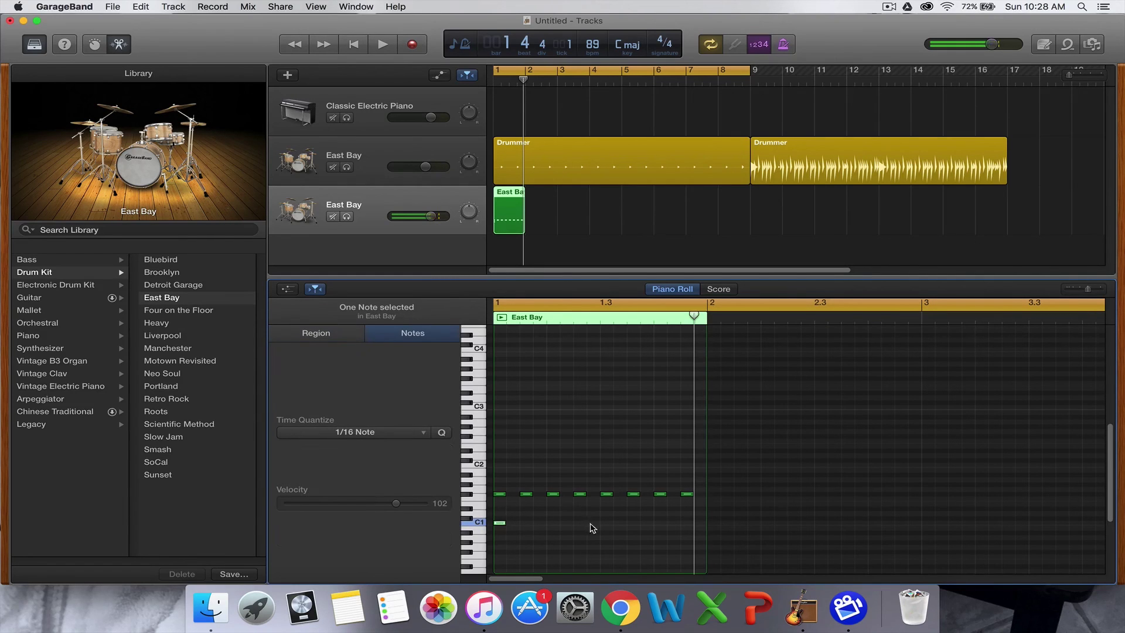
{"action": "left_click", "coordinate": [608, 523], "text": "super"}
{"action": "left_click", "coordinate": [553, 513], "text": "super"}
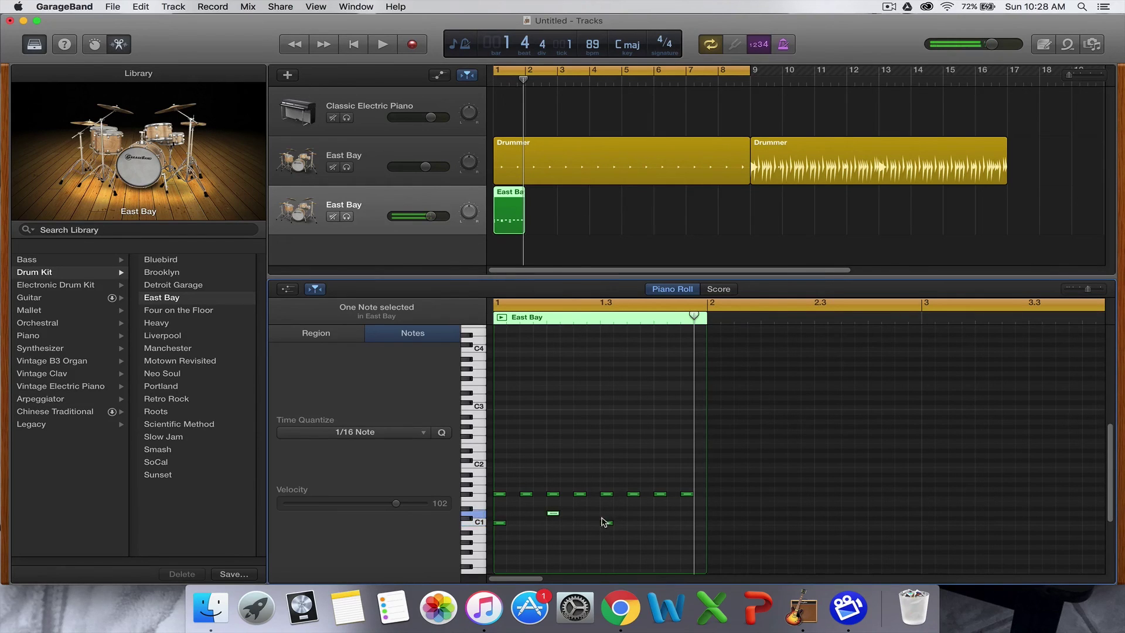
{"action": "left_click", "coordinate": [660, 513], "text": "super"}
Narrow the cycle region to bar 1 only, then play and stop the drum pattern
{"action": "left_click_drag", "start_coordinate": [750, 73], "coordinate": [523, 88]}
{"action": "key", "text": "space"}
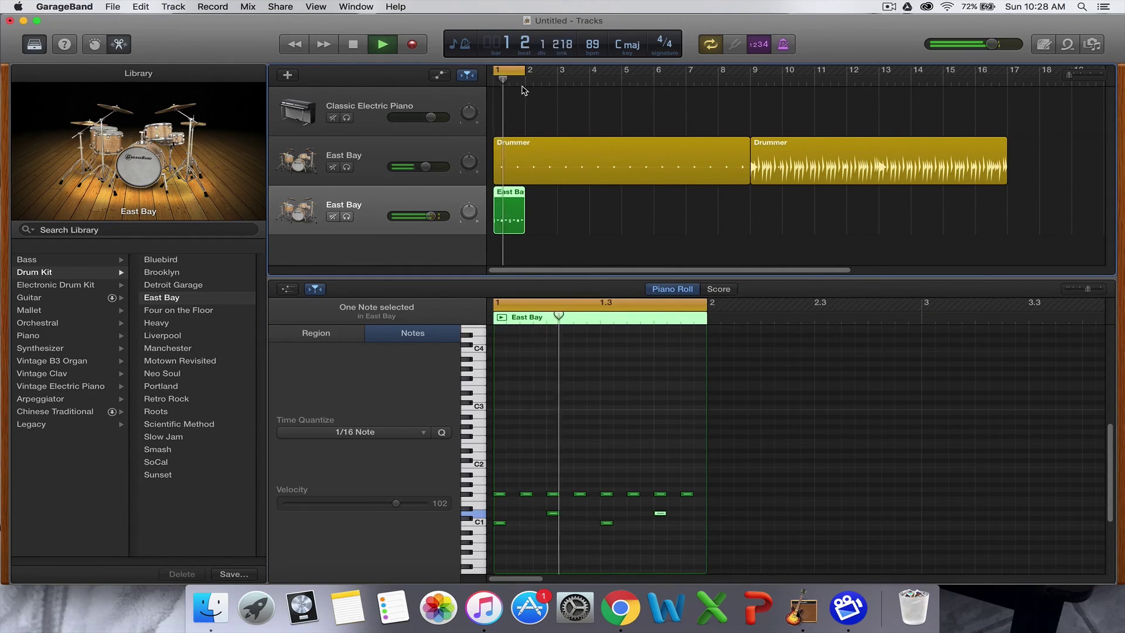
{"action": "key", "text": "space"}
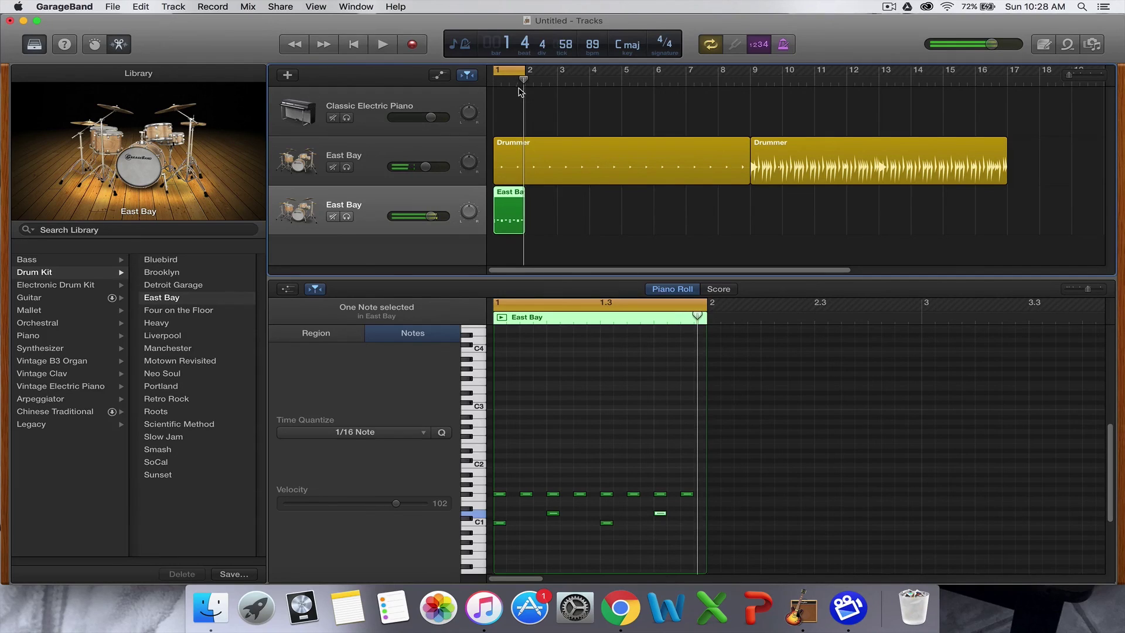